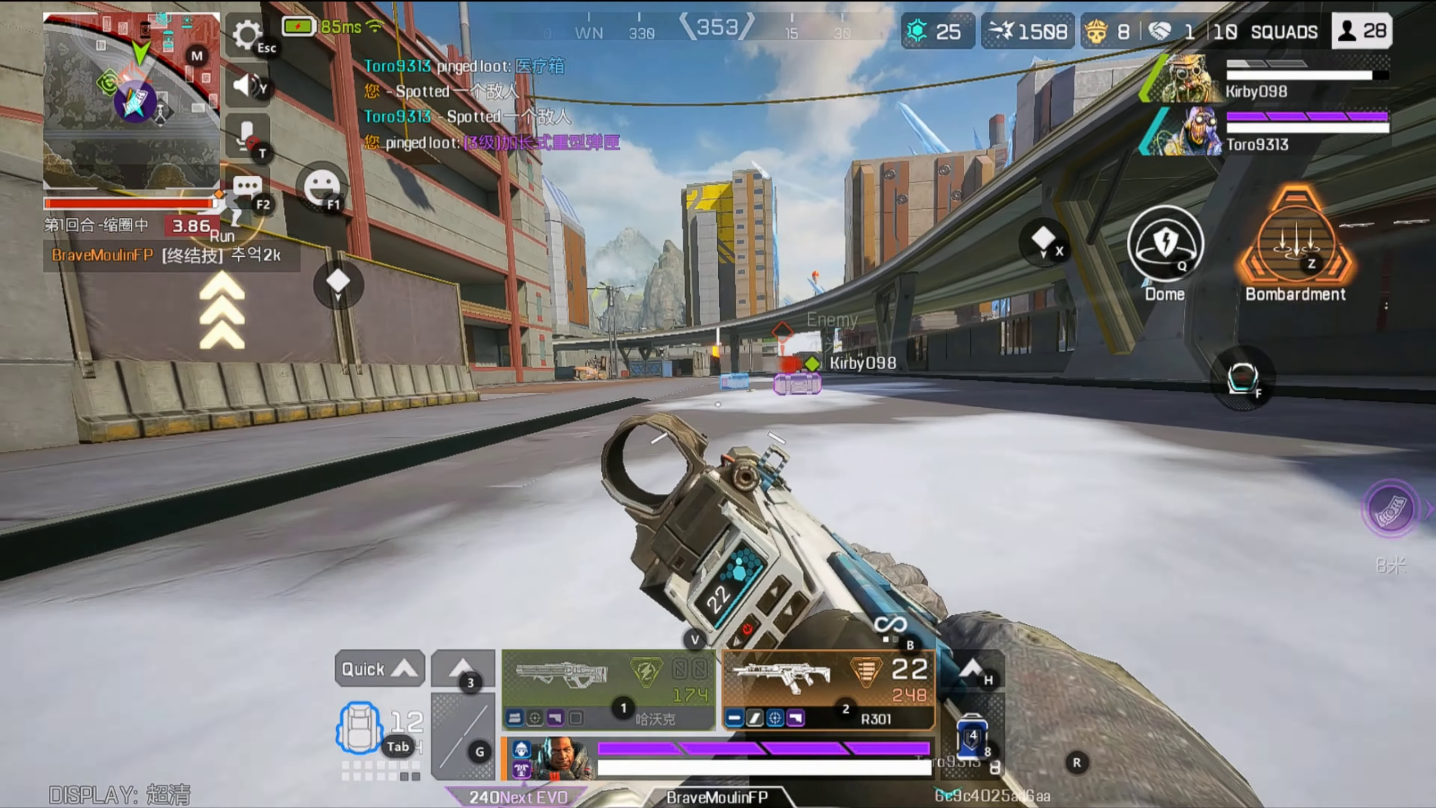
Aim down the weapon's sights and fire the rifle at the target
right_click(718, 404)
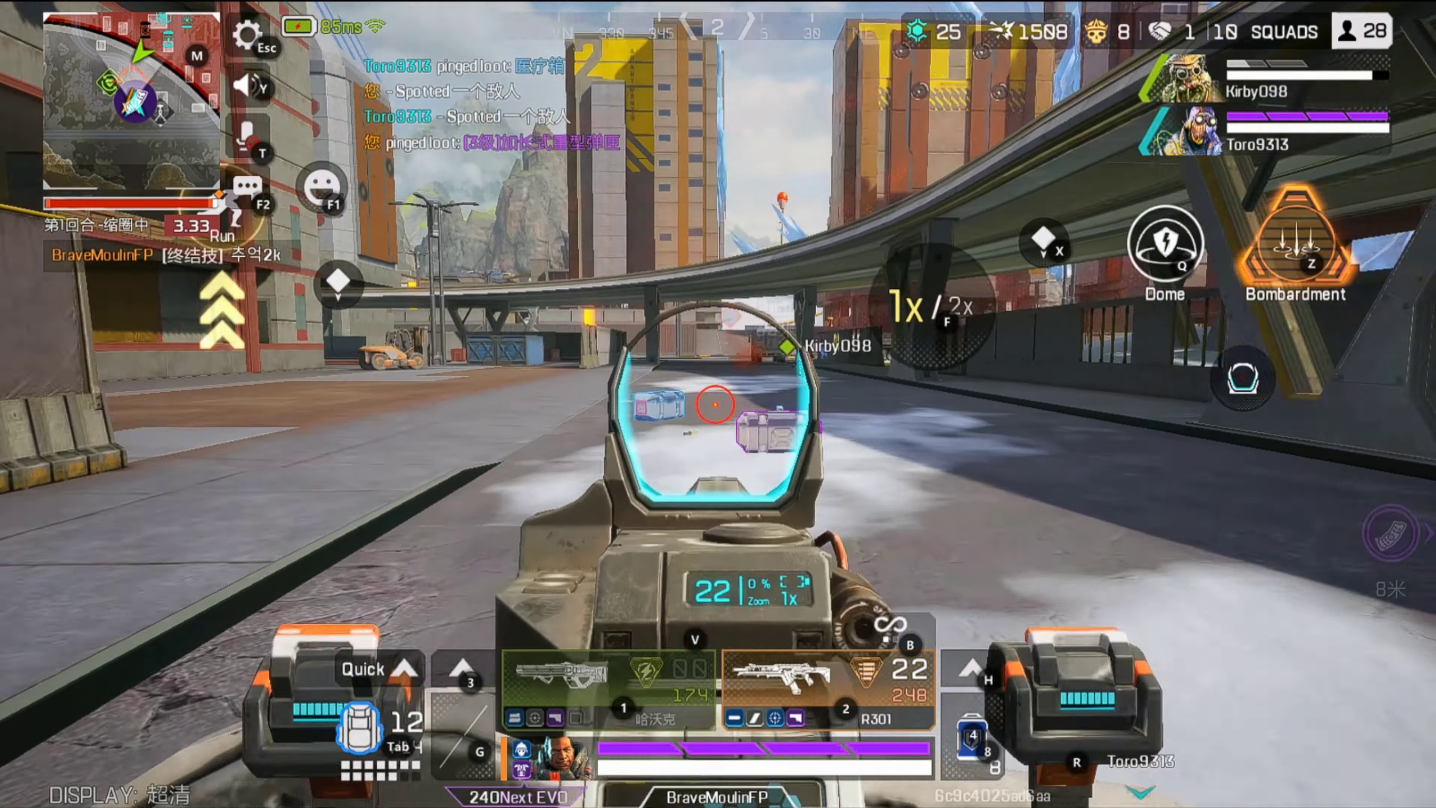
left_click(718, 404)
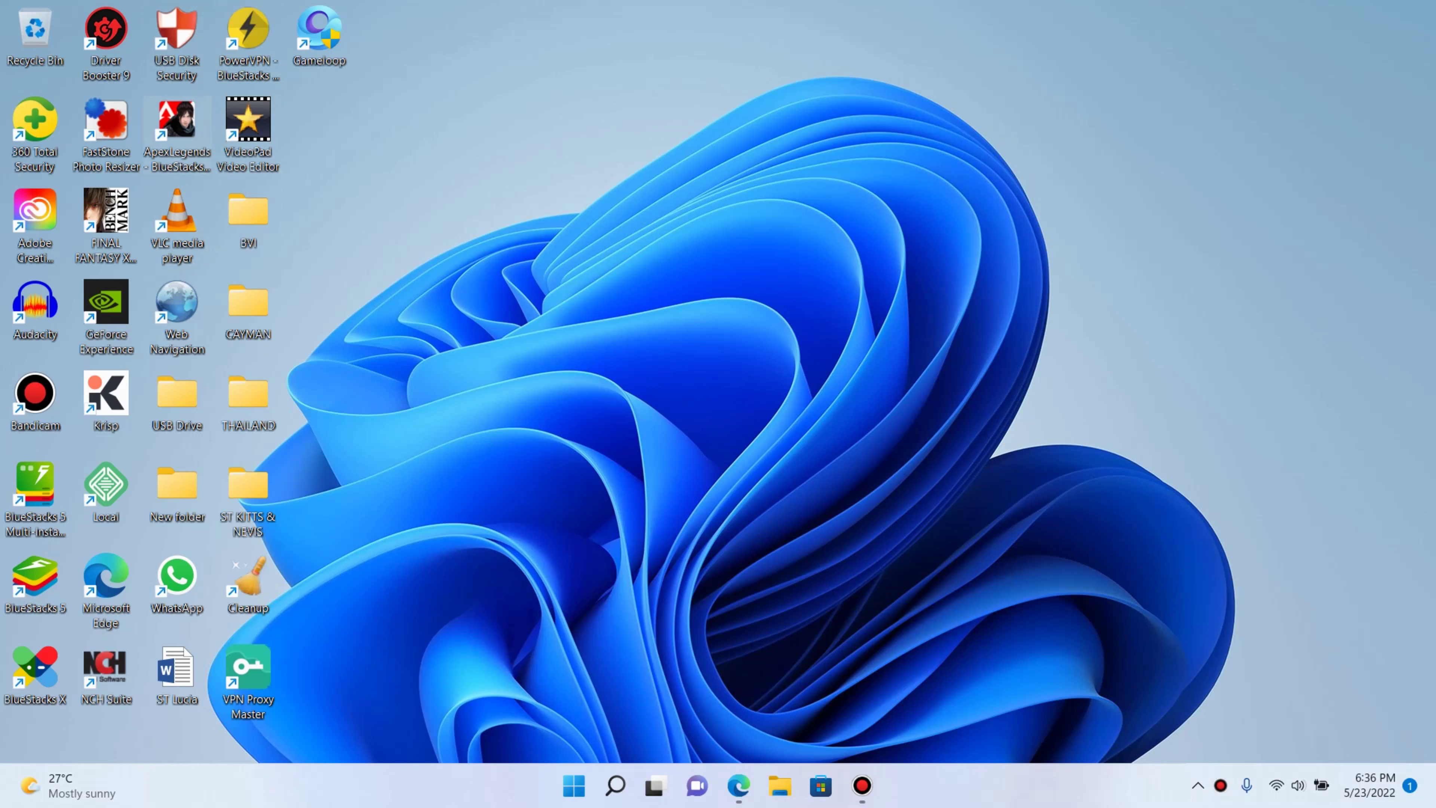
Select the Apex Legends emulator shortcut on the desktop, then the GameLoop shortcut instead
left_click(177, 131)
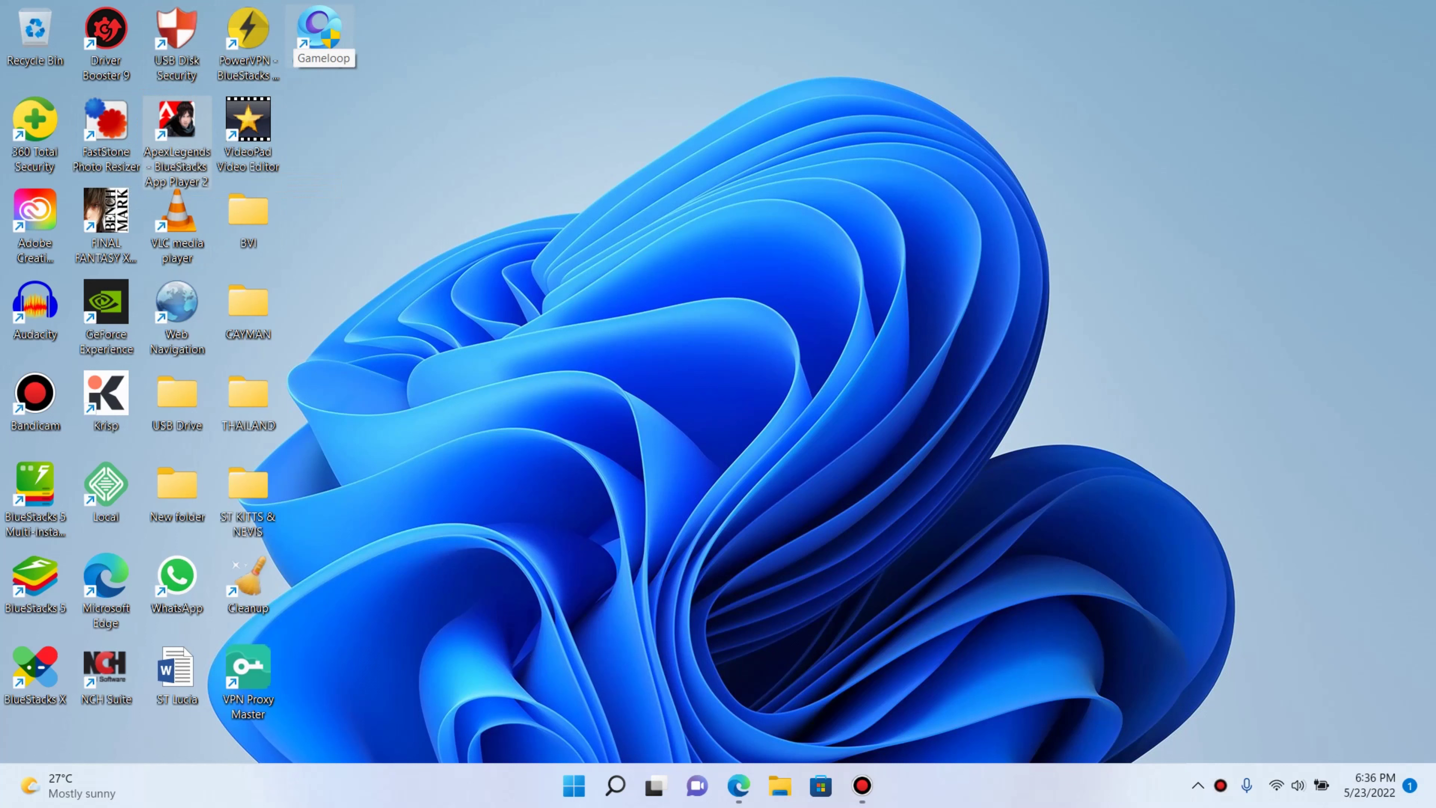
left_click(339, 17)
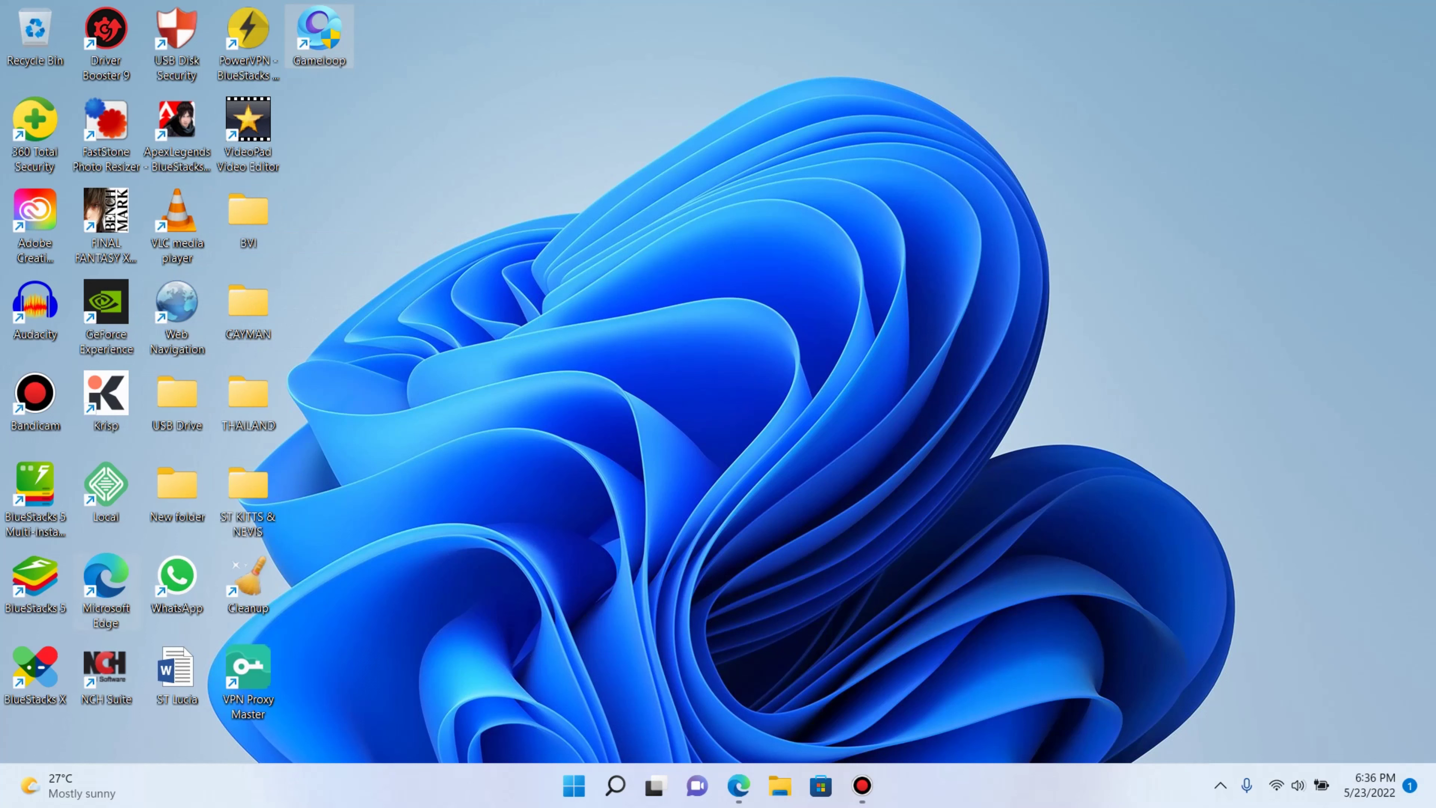
Launch Microsoft Edge maximised, replacing the original tab with a fresh new tab
double_click(106, 583)
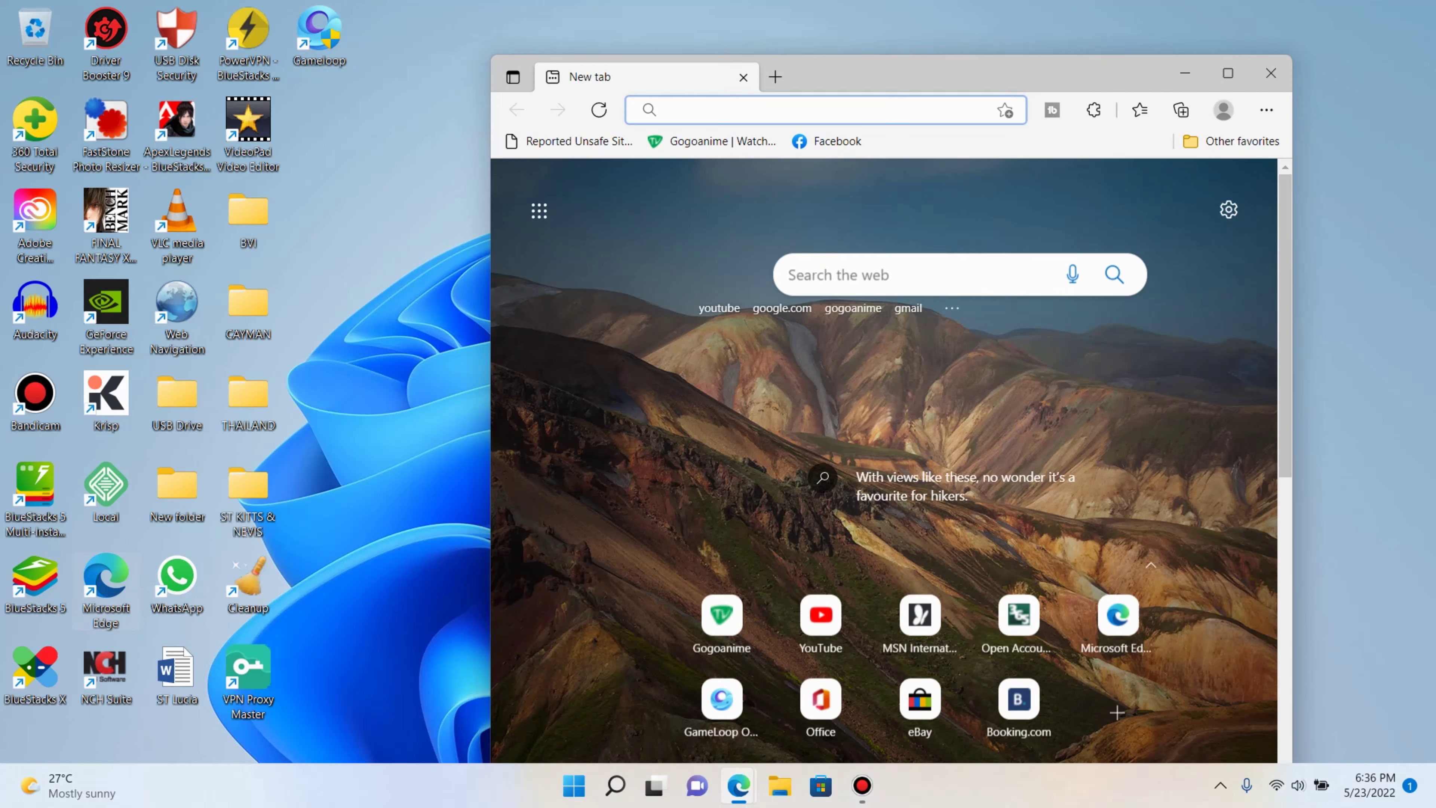
left_click(1227, 73)
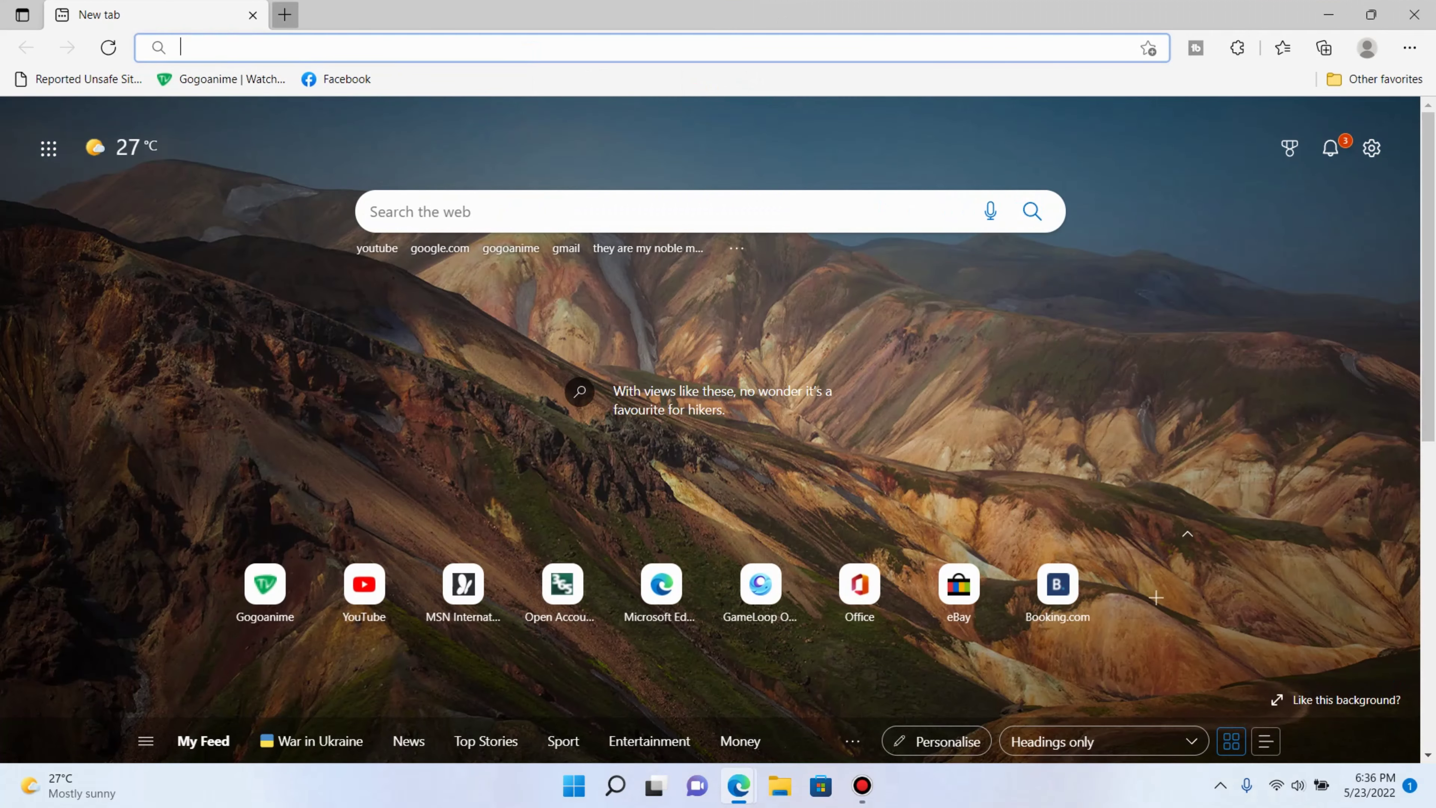
left_click(284, 15)
left_click(252, 15)
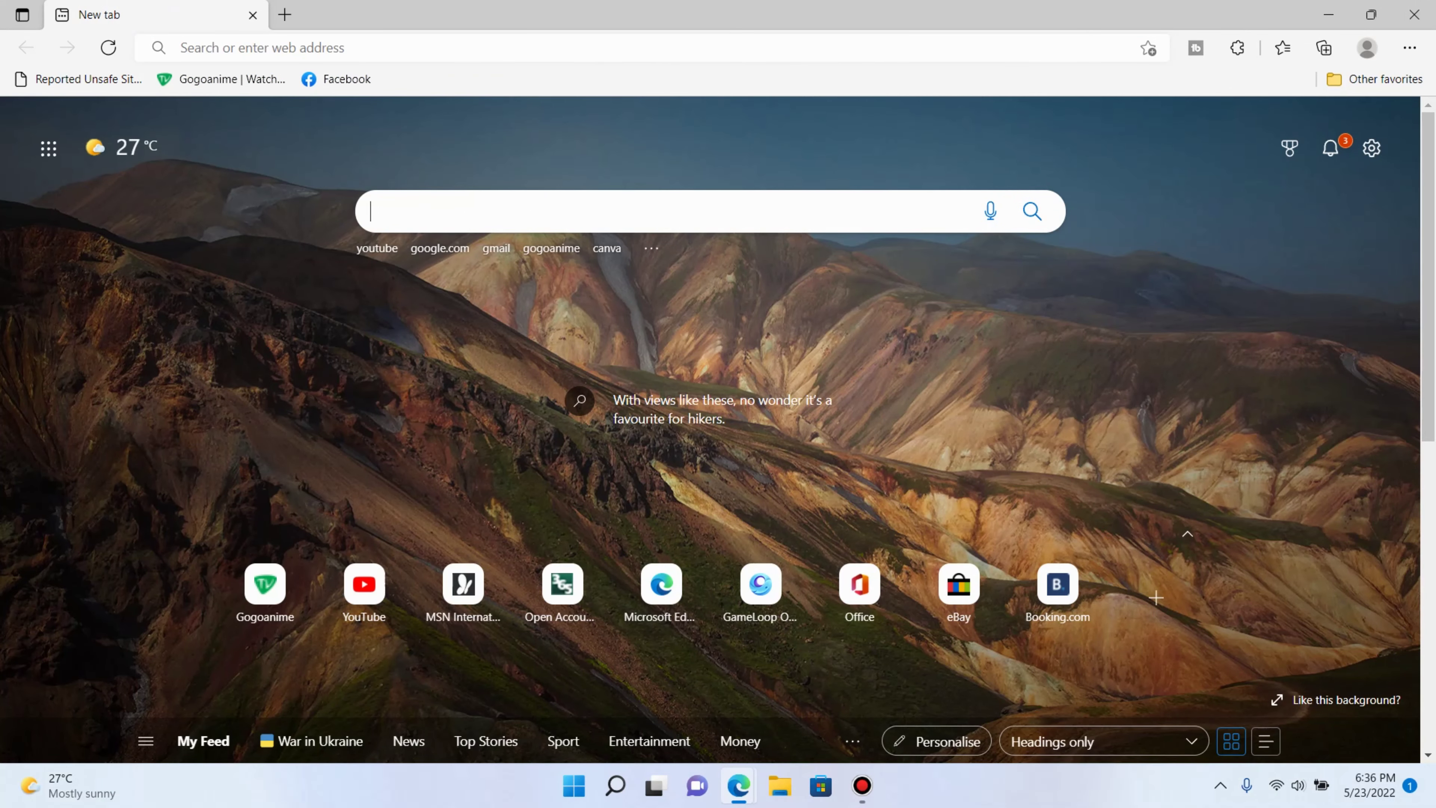
Search Bing for gamellop.com and open the corrected gameloop.com results in a new tab
type("gamellop")
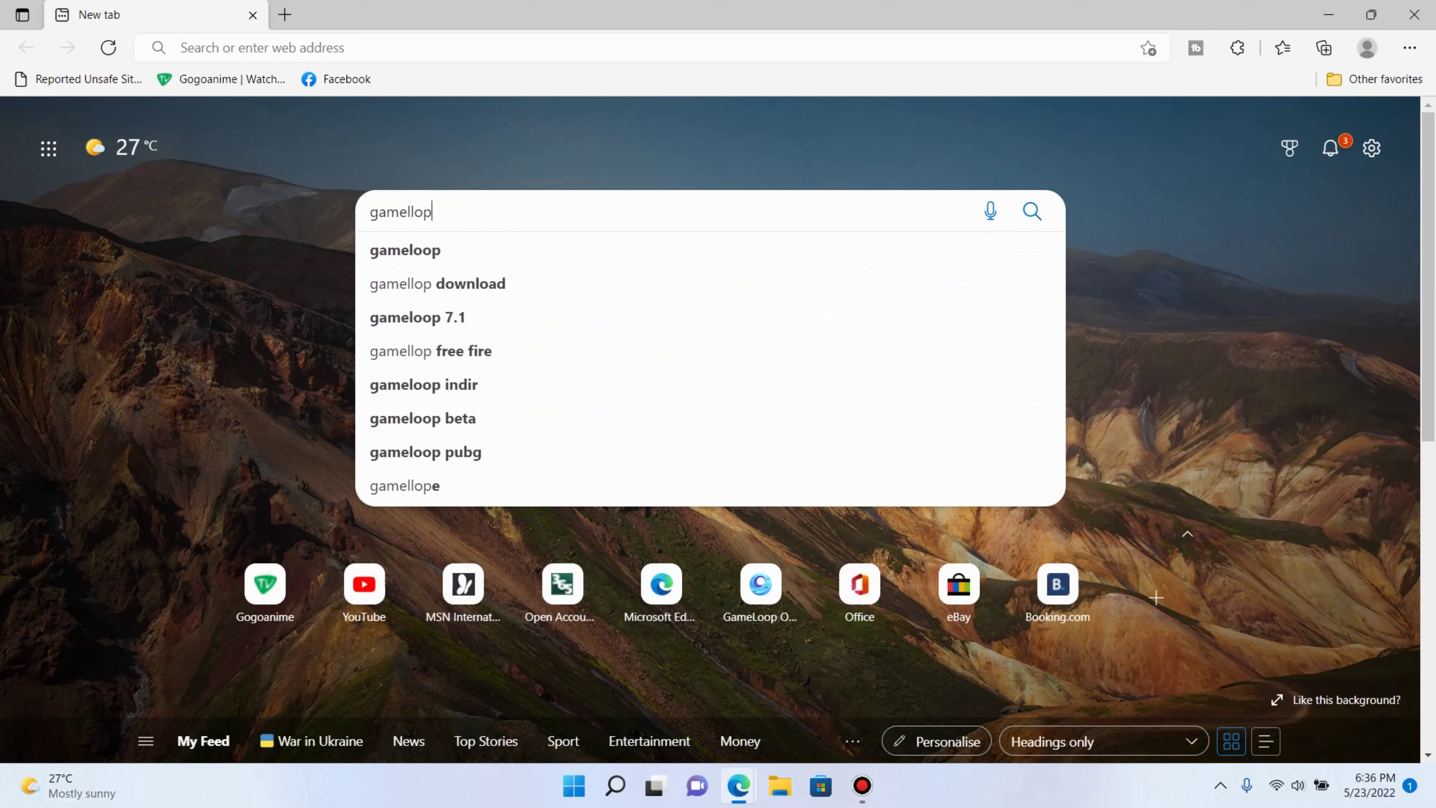
type(".com")
key("Return")
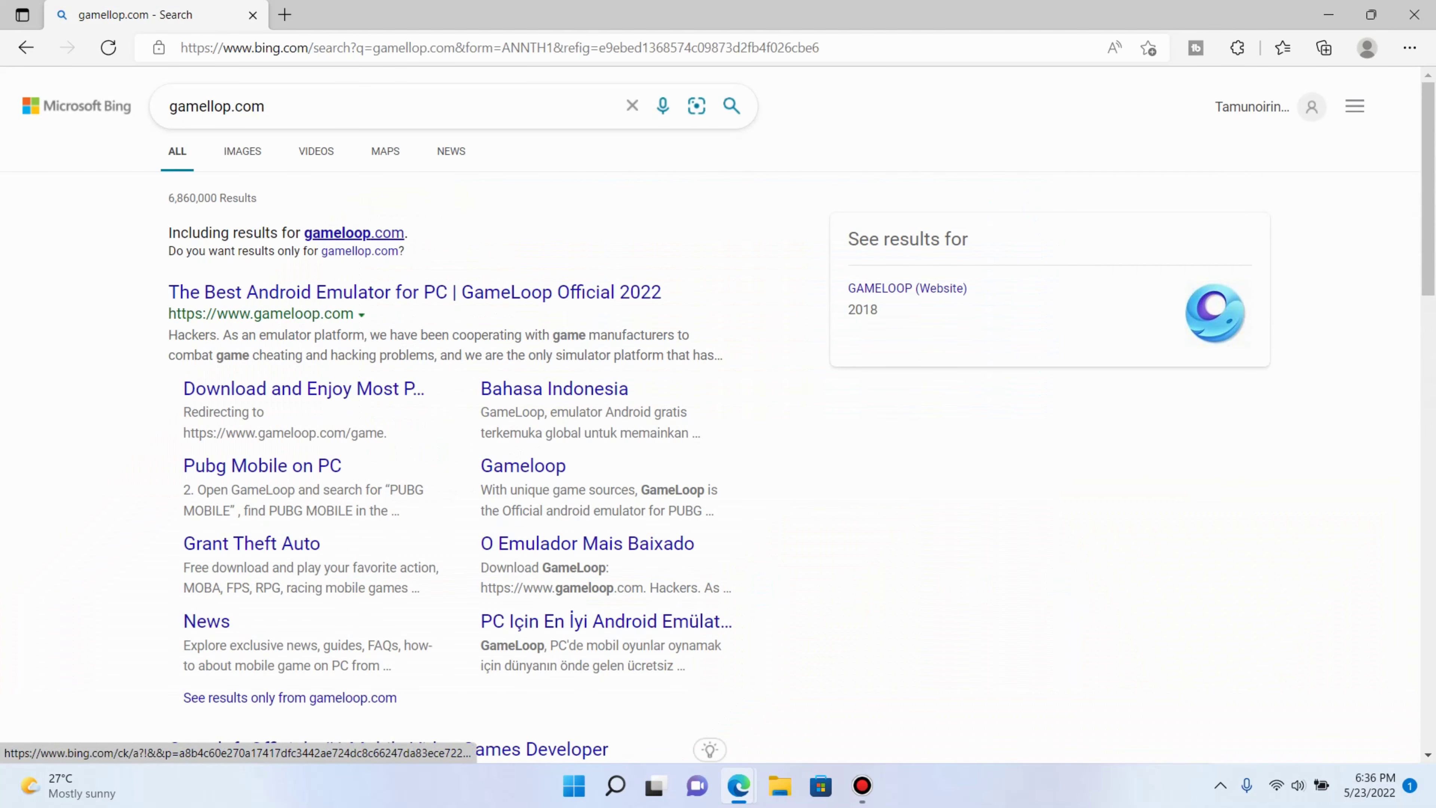
left_click(354, 232)
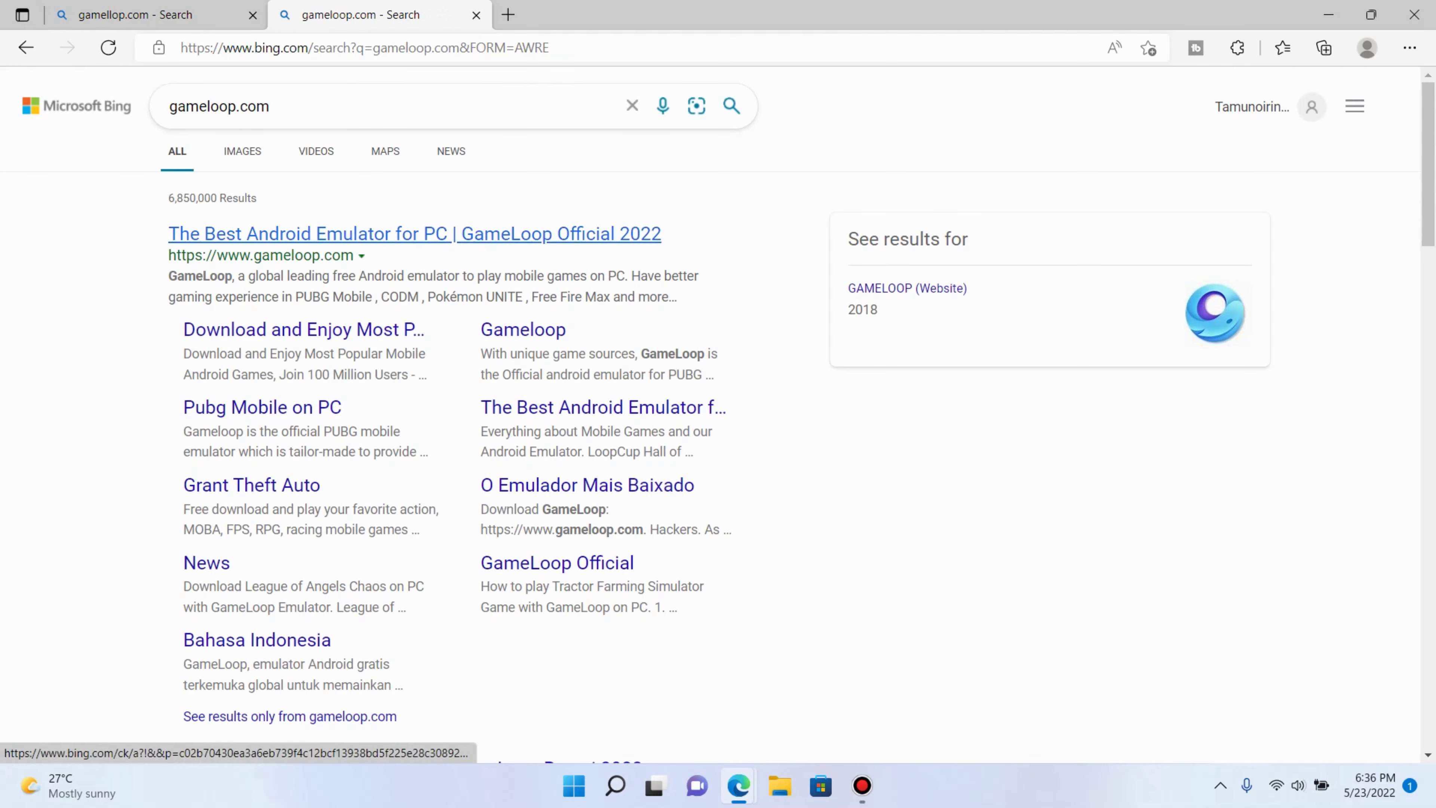
Open the official GameLoop website and scroll through its home page
left_click(316, 235)
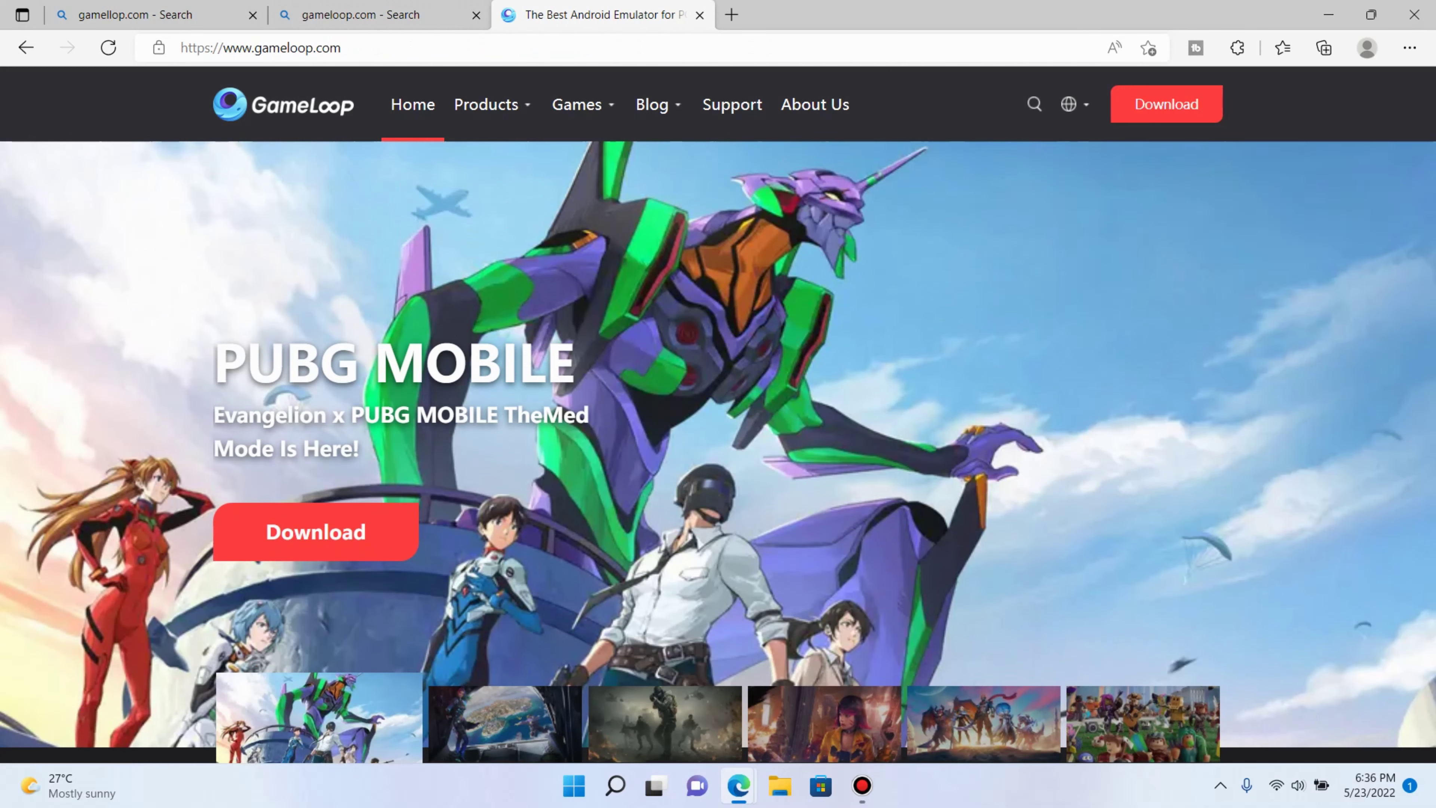
scroll(718, 452, "down", 3)
scroll(842, 340, "down", 10)
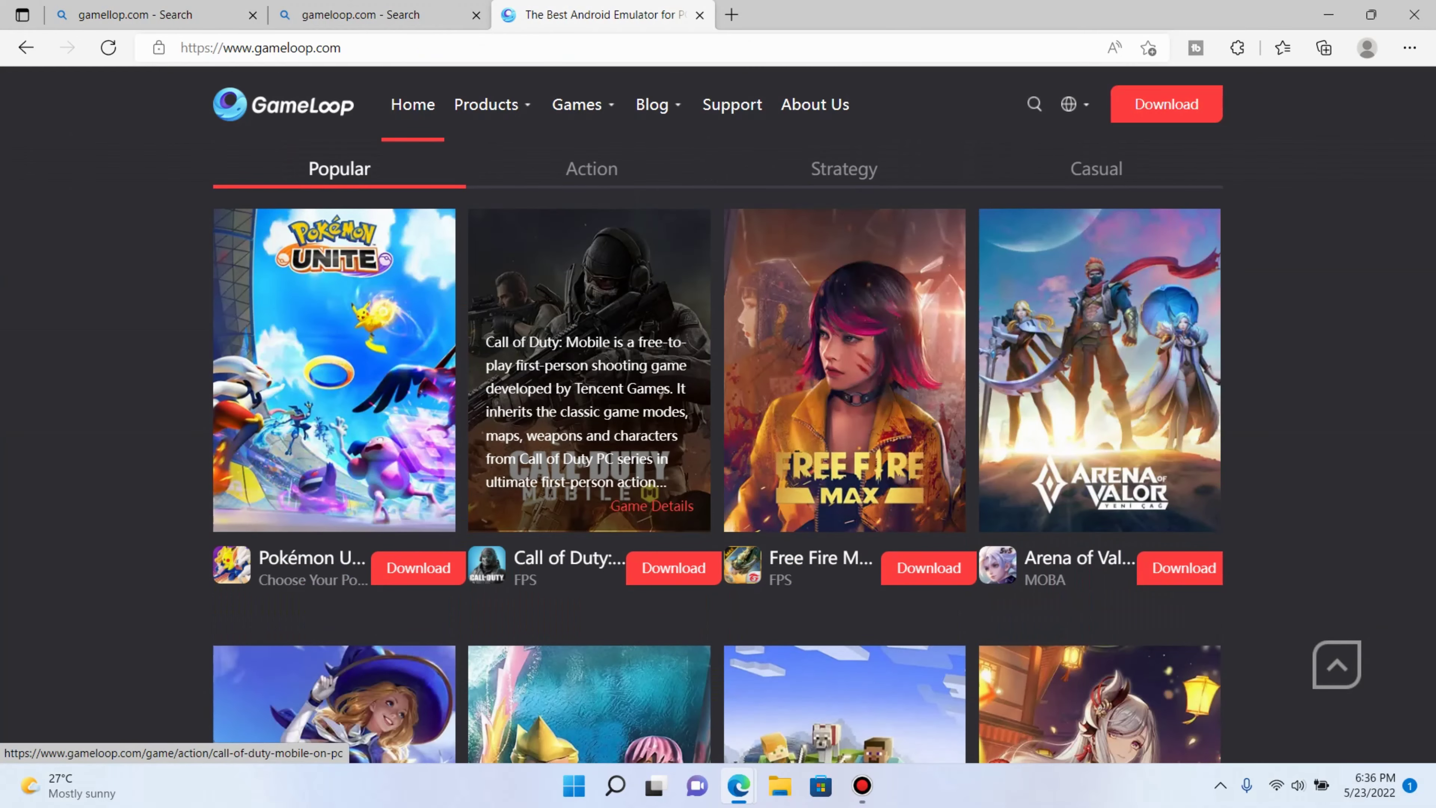
scroll(588, 481, "up", 10)
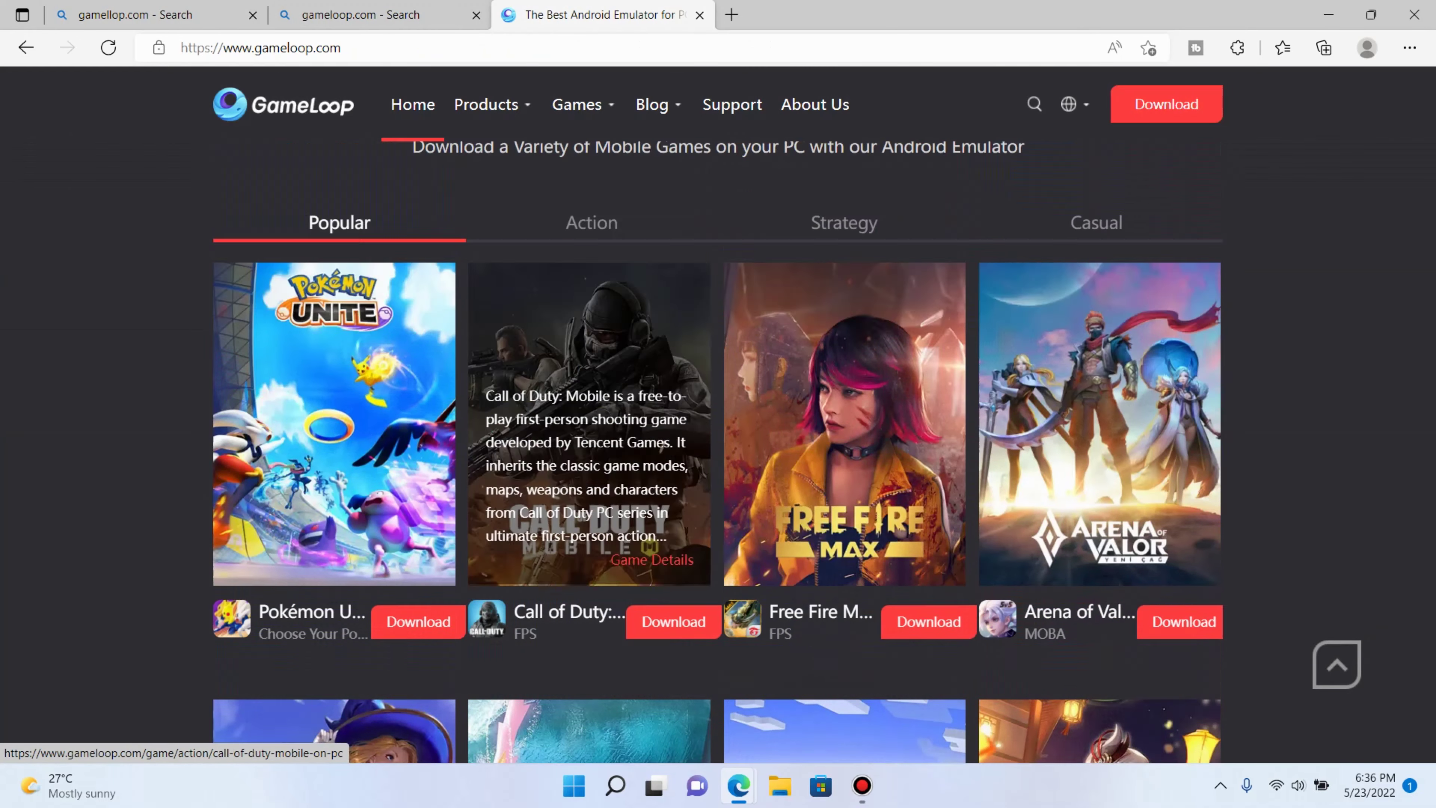
Search the GameLoop site for 'apex legends'
left_click(1033, 104)
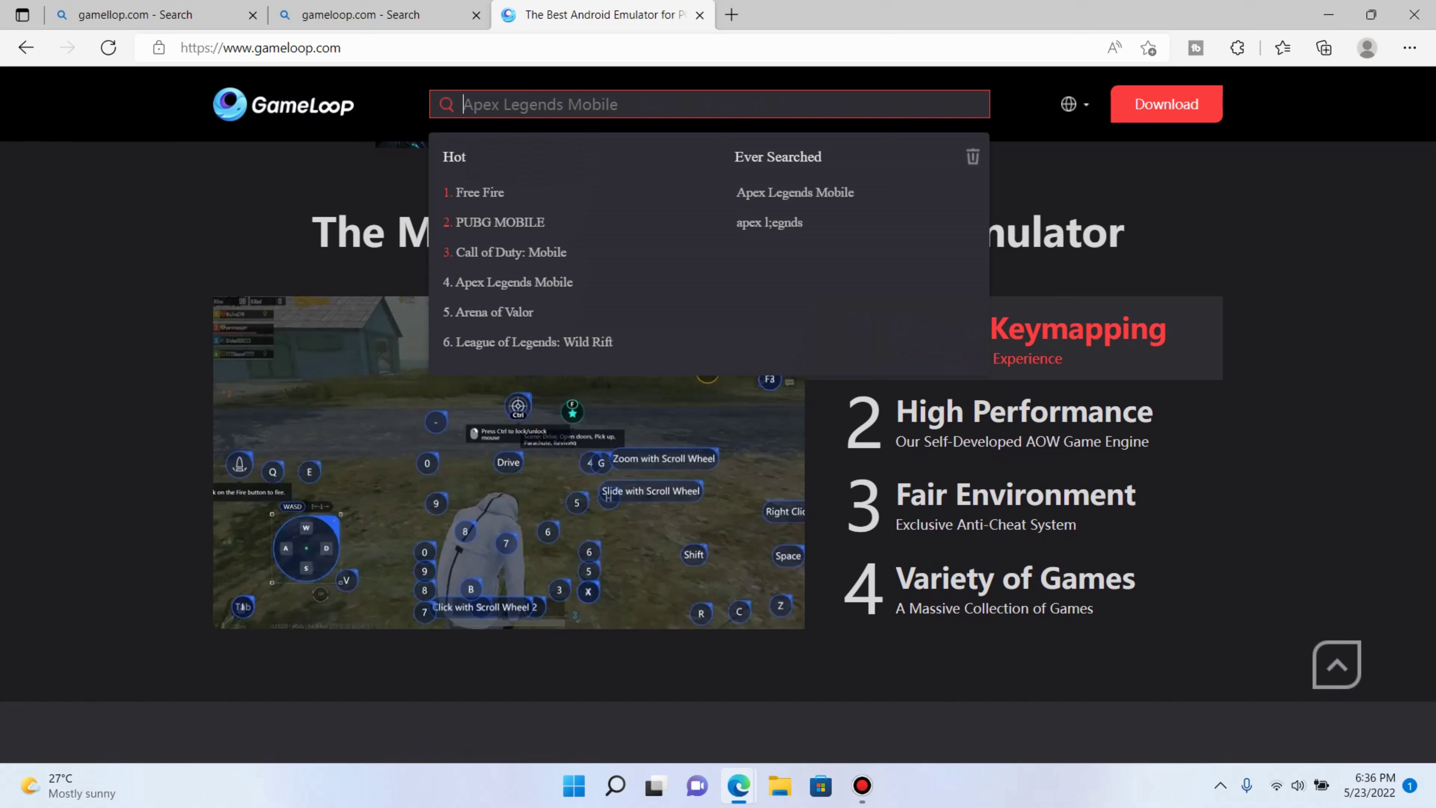
type("ape")
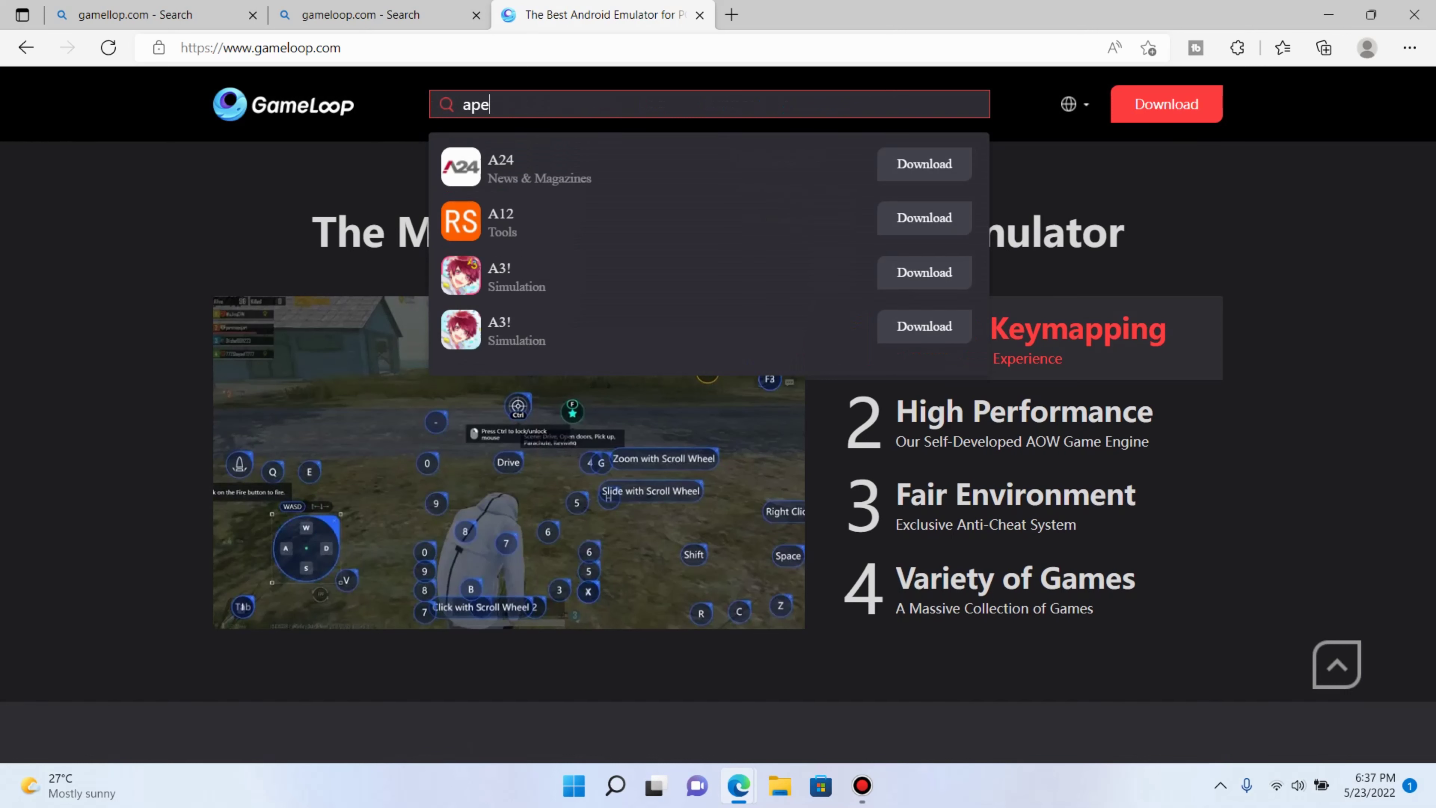
type("x lege")
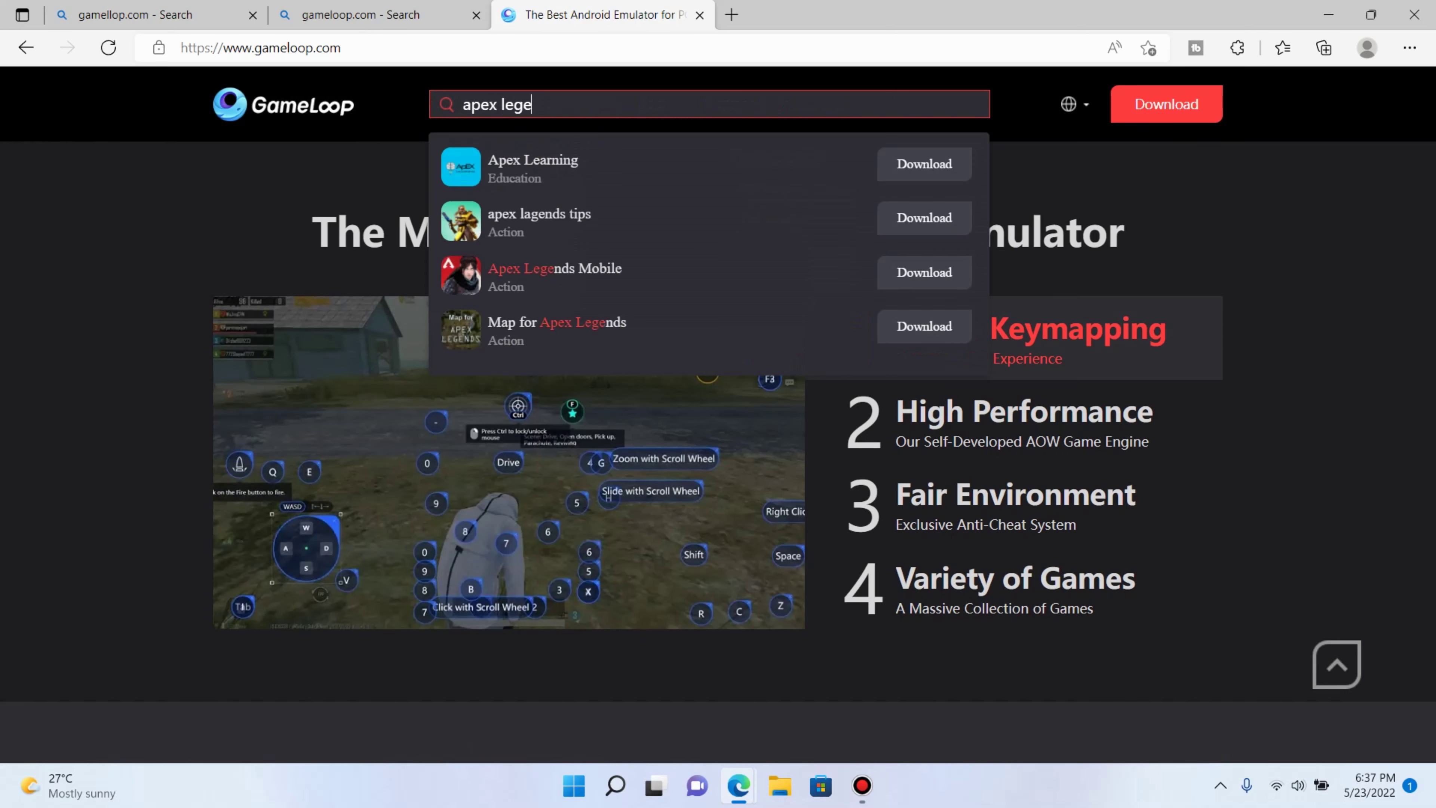
type("nds")
key("Return")
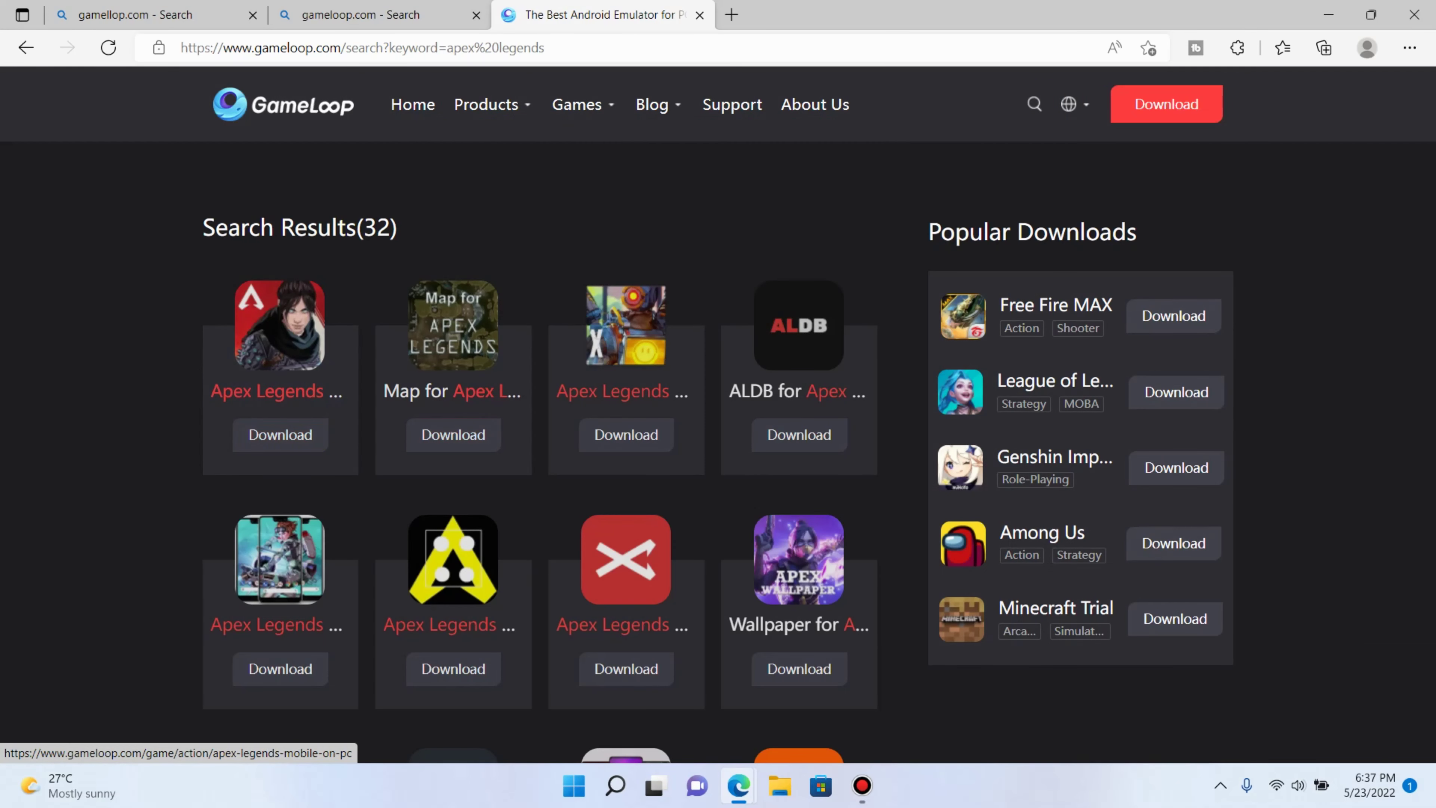
Select the page address, dismiss its suggestions, and select all content on the results page
left_click(187, 48)
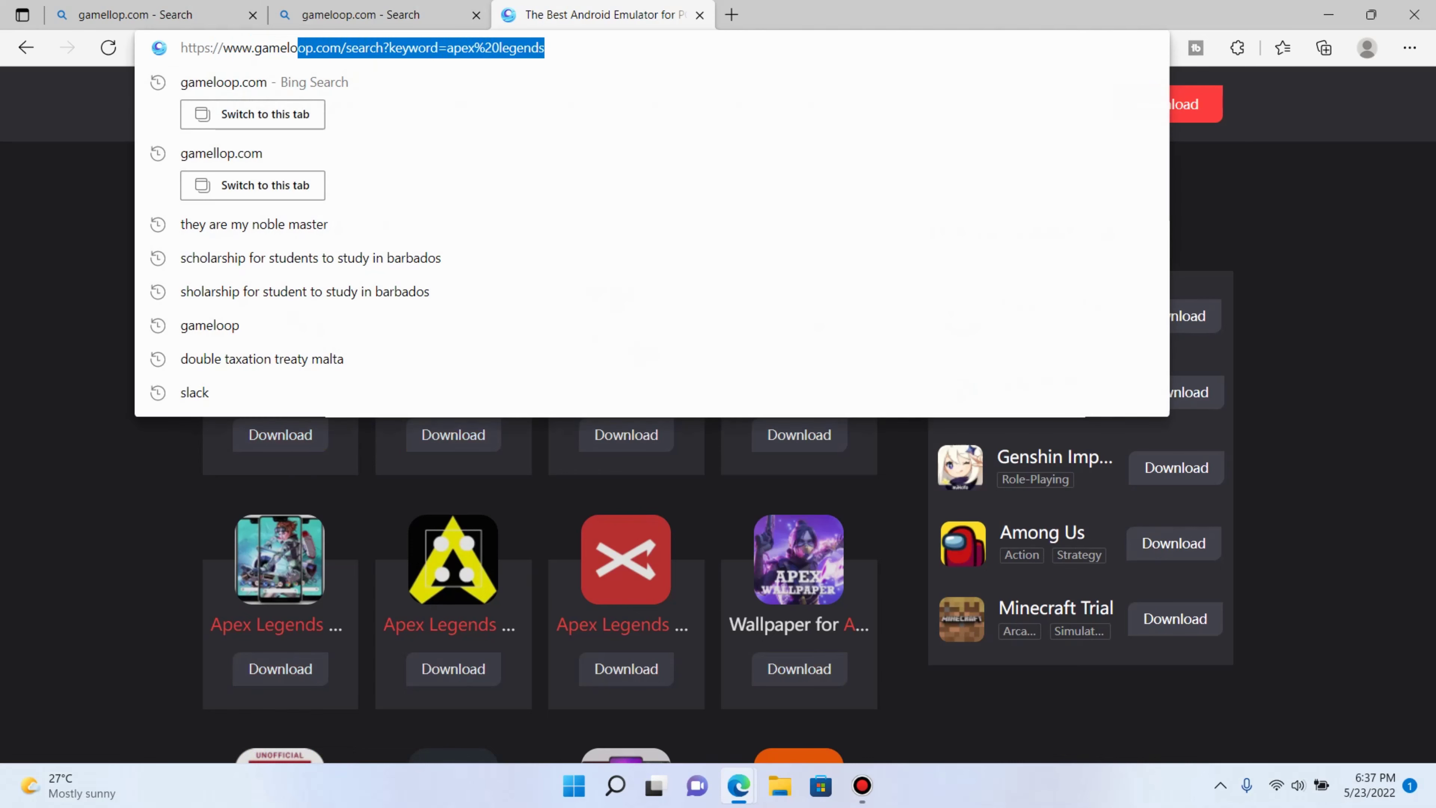
key("Escape")
key("ctrl+a")
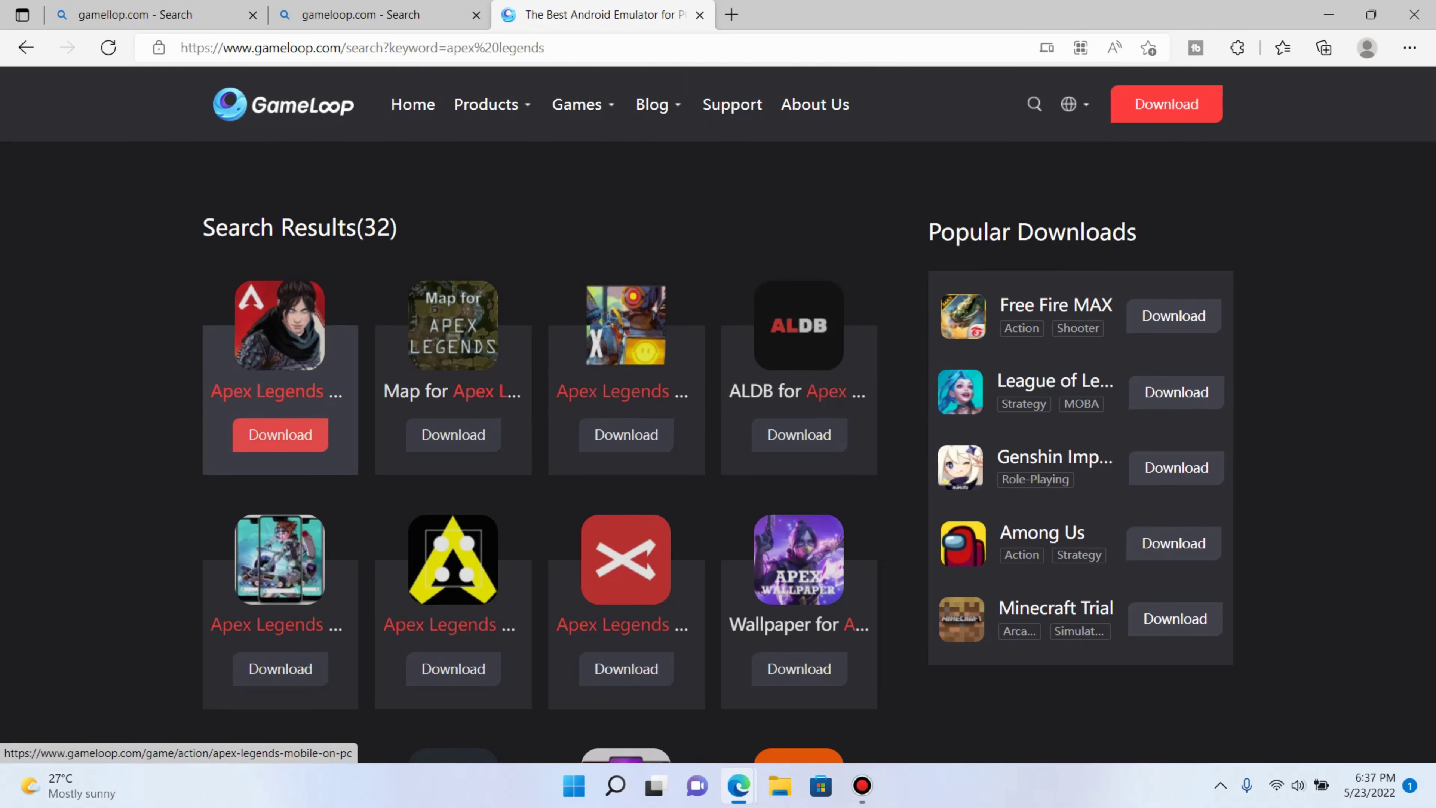
Download the Apex Legends Mobile xapk and open it in GameLoop for installation
left_click(281, 435)
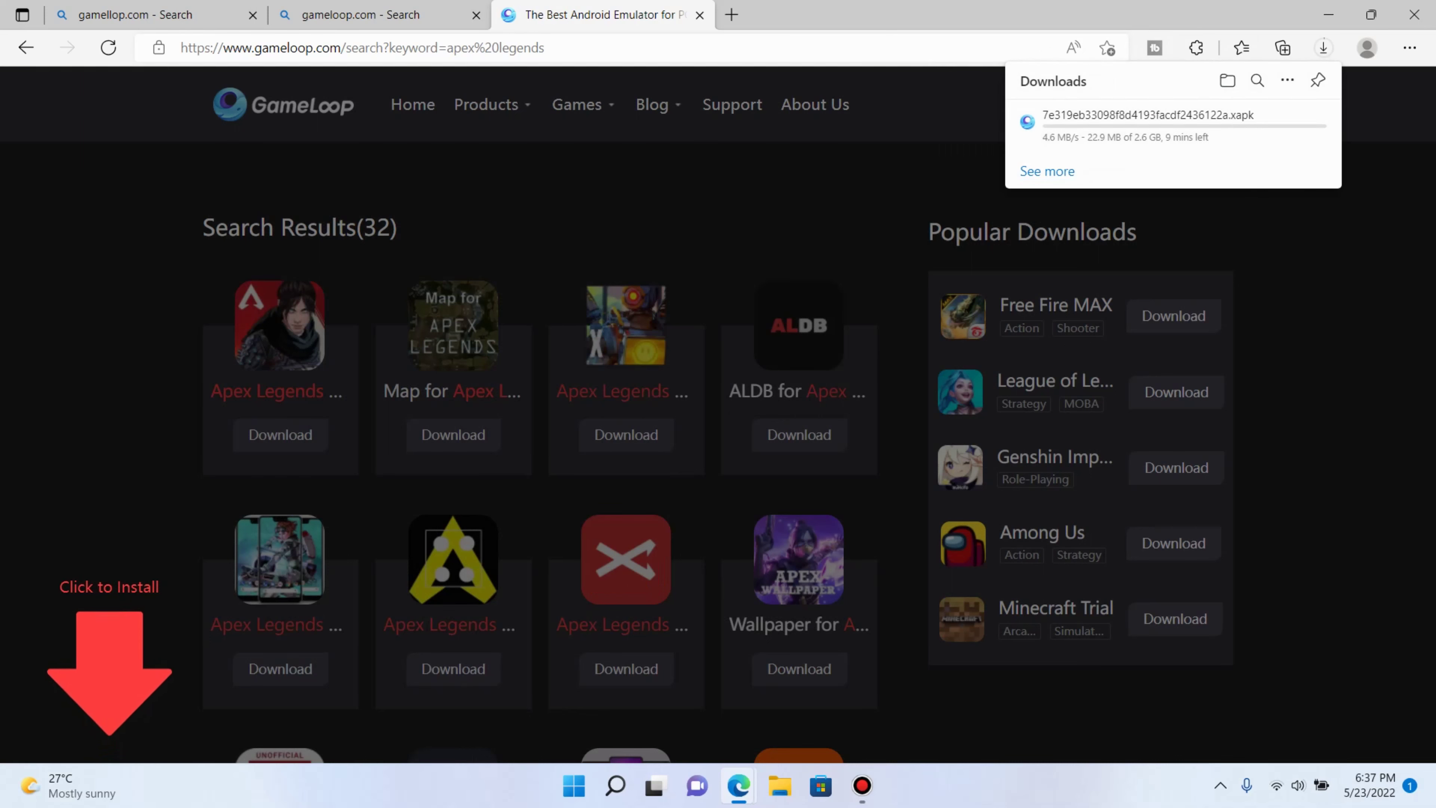
mouse_move(1159, 124)
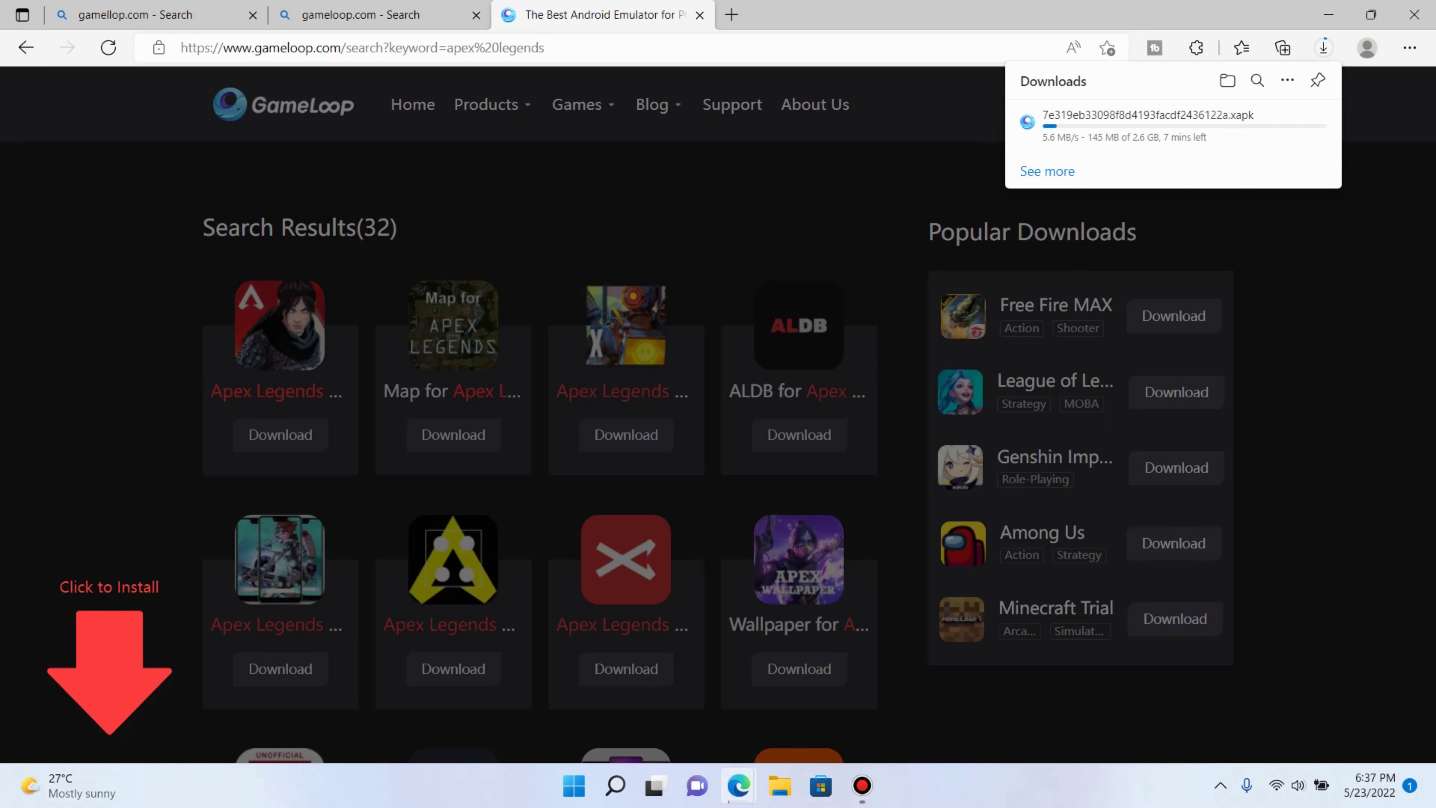
mouse_move(655, 785)
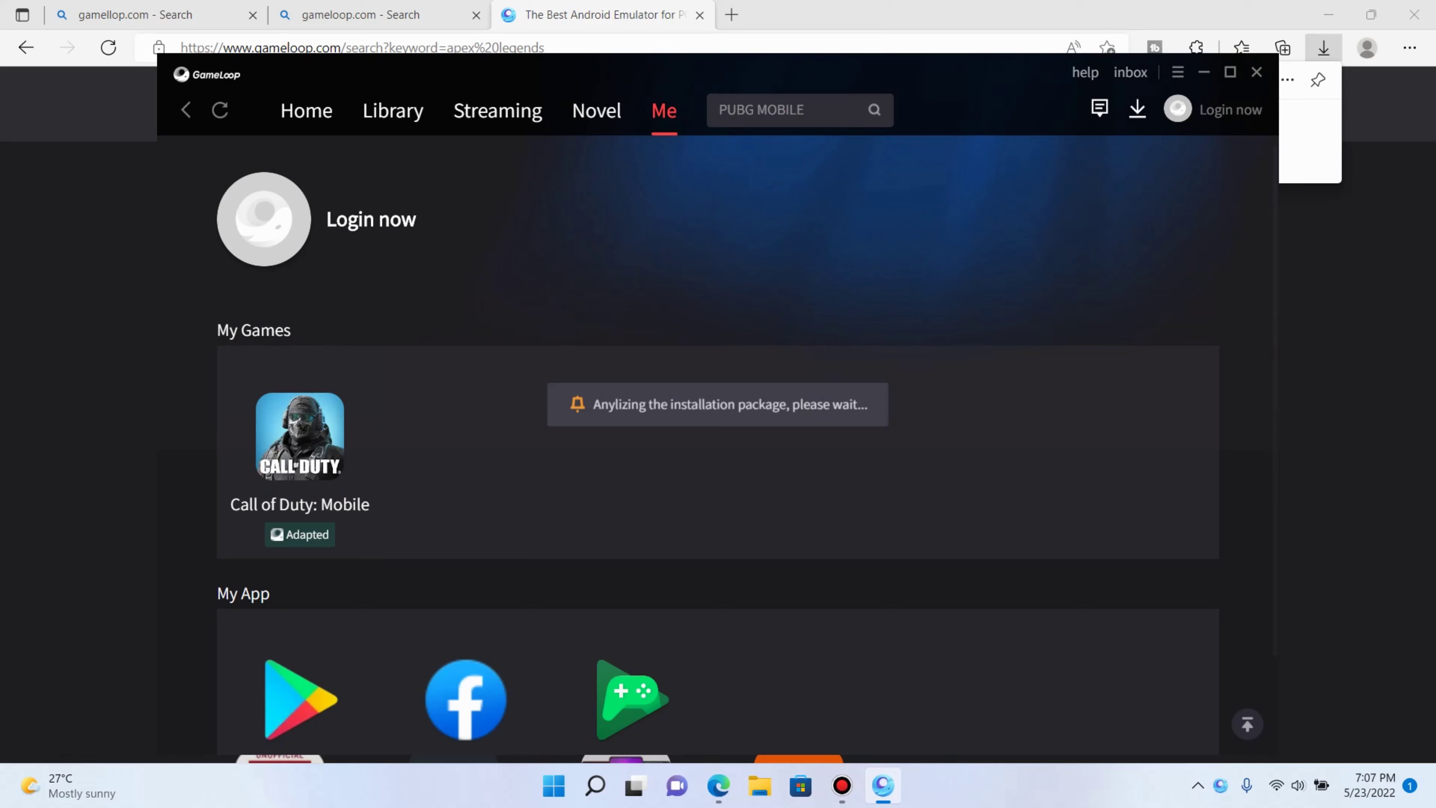
scroll(718, 452, "down", 2)
scroll(718, 452, "up", 3)
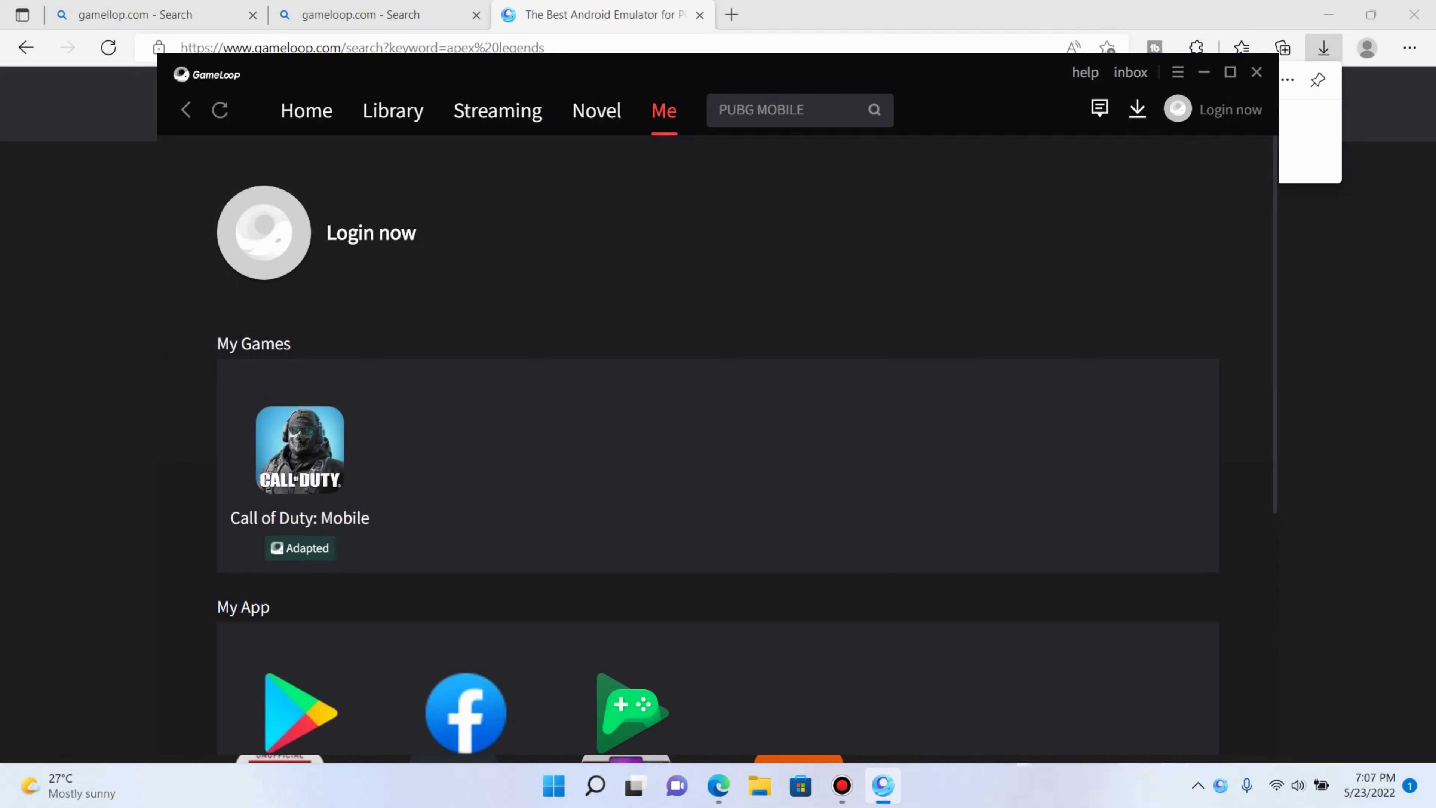
scroll(622, 350, "down", 5)
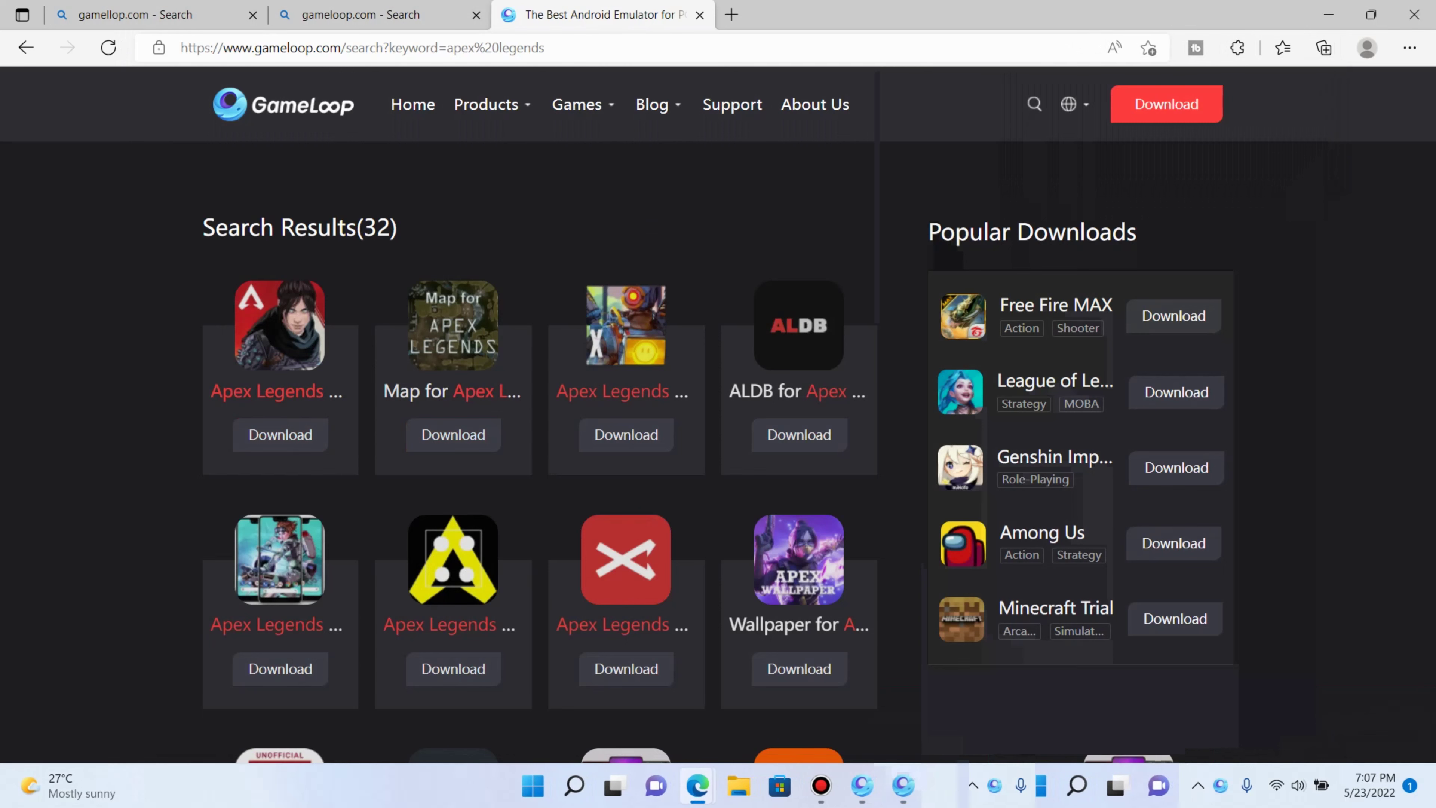
Bring the loading GameLoop window to the front and maximise it
left_click(903, 785)
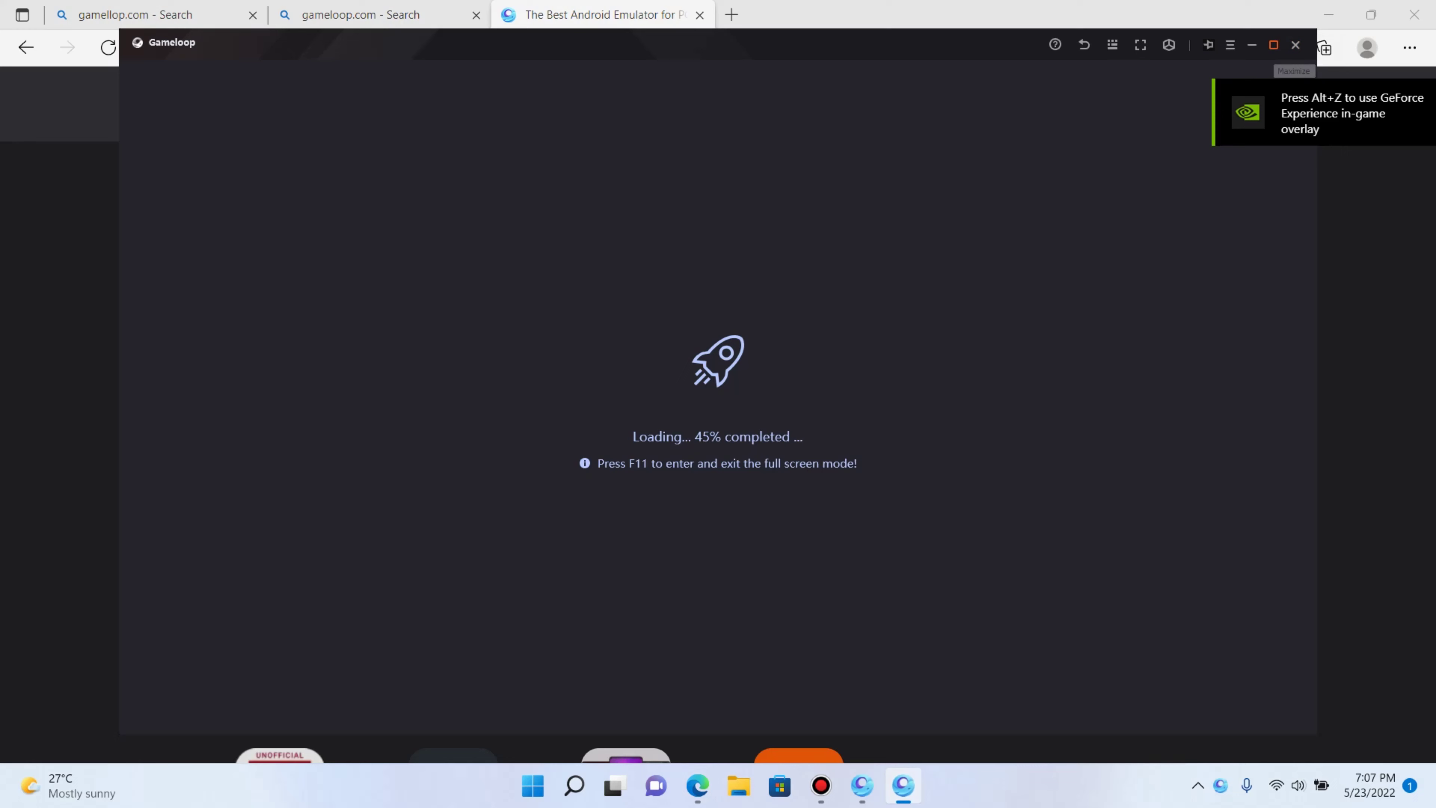
left_click(1273, 45)
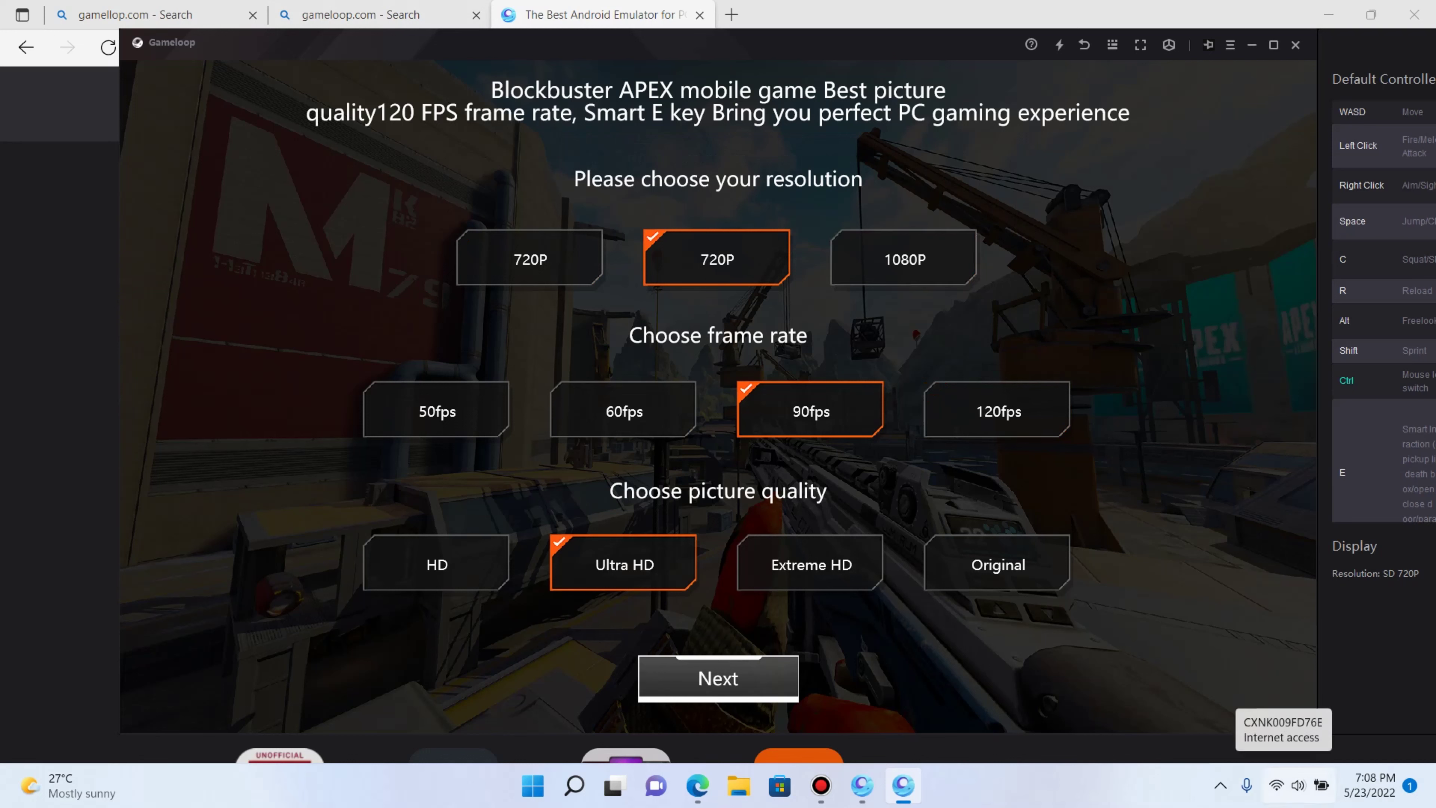
Close Quick Settings, set picture quality to Original and keep the 90fps frame rate
left_click(1298, 785)
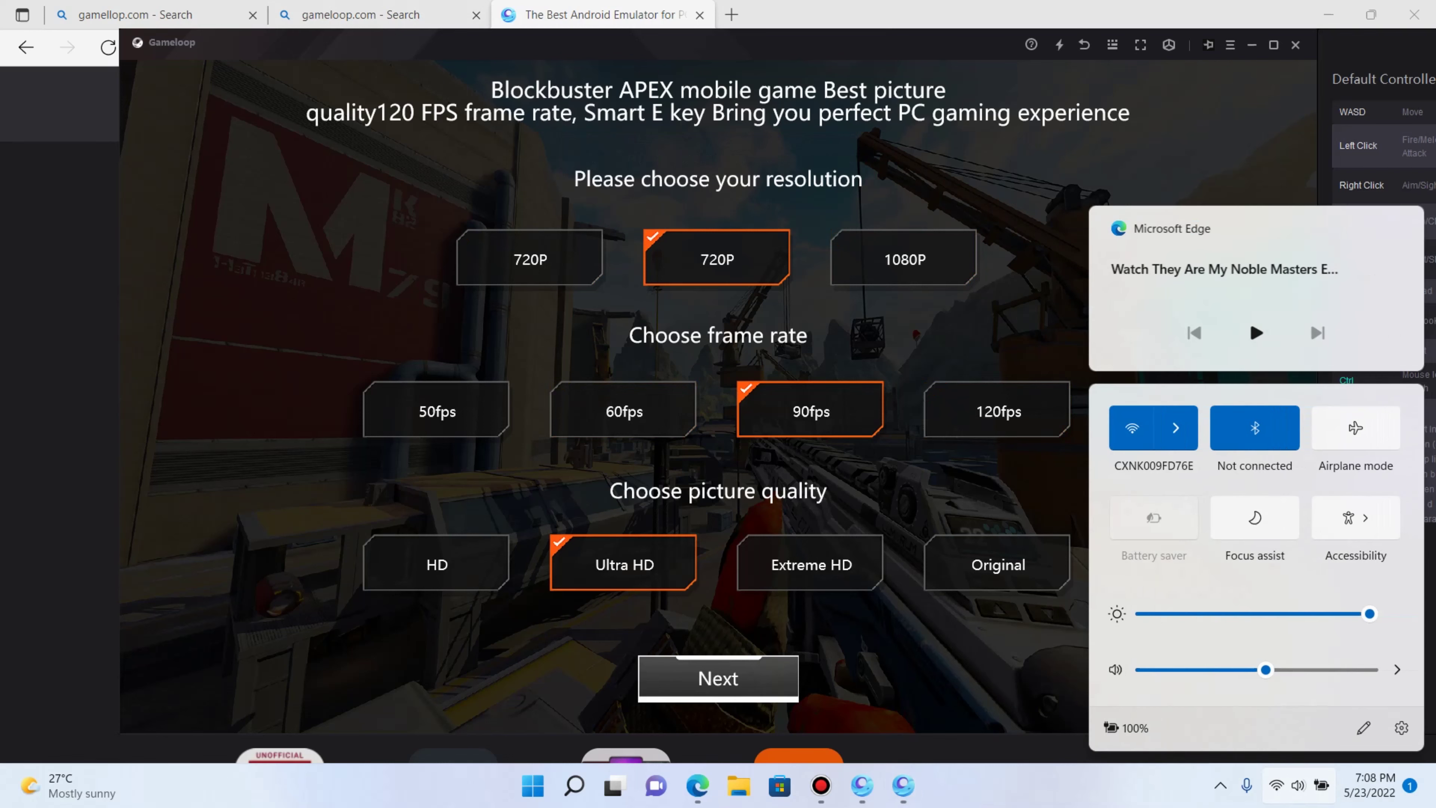
key("Escape")
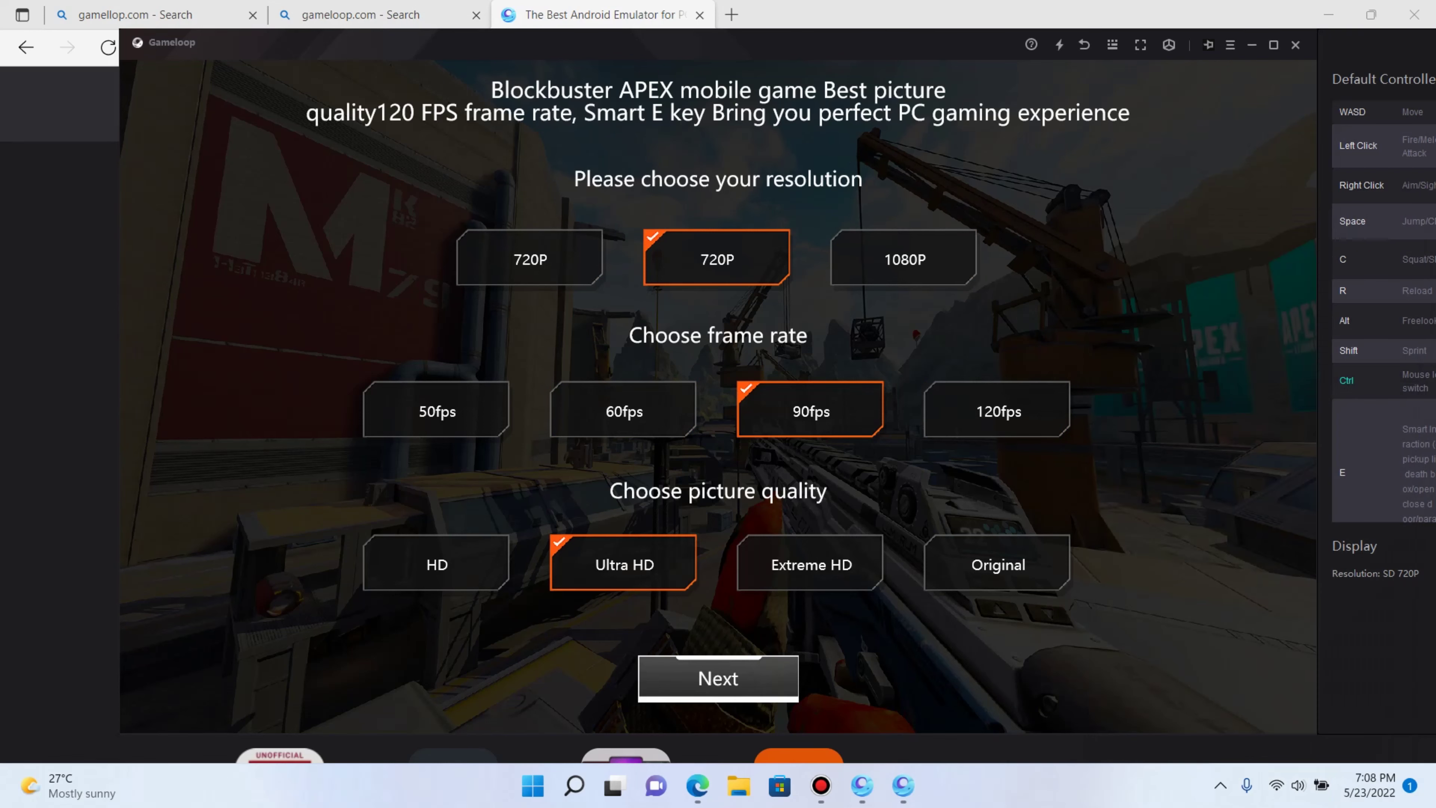
left_click(998, 564)
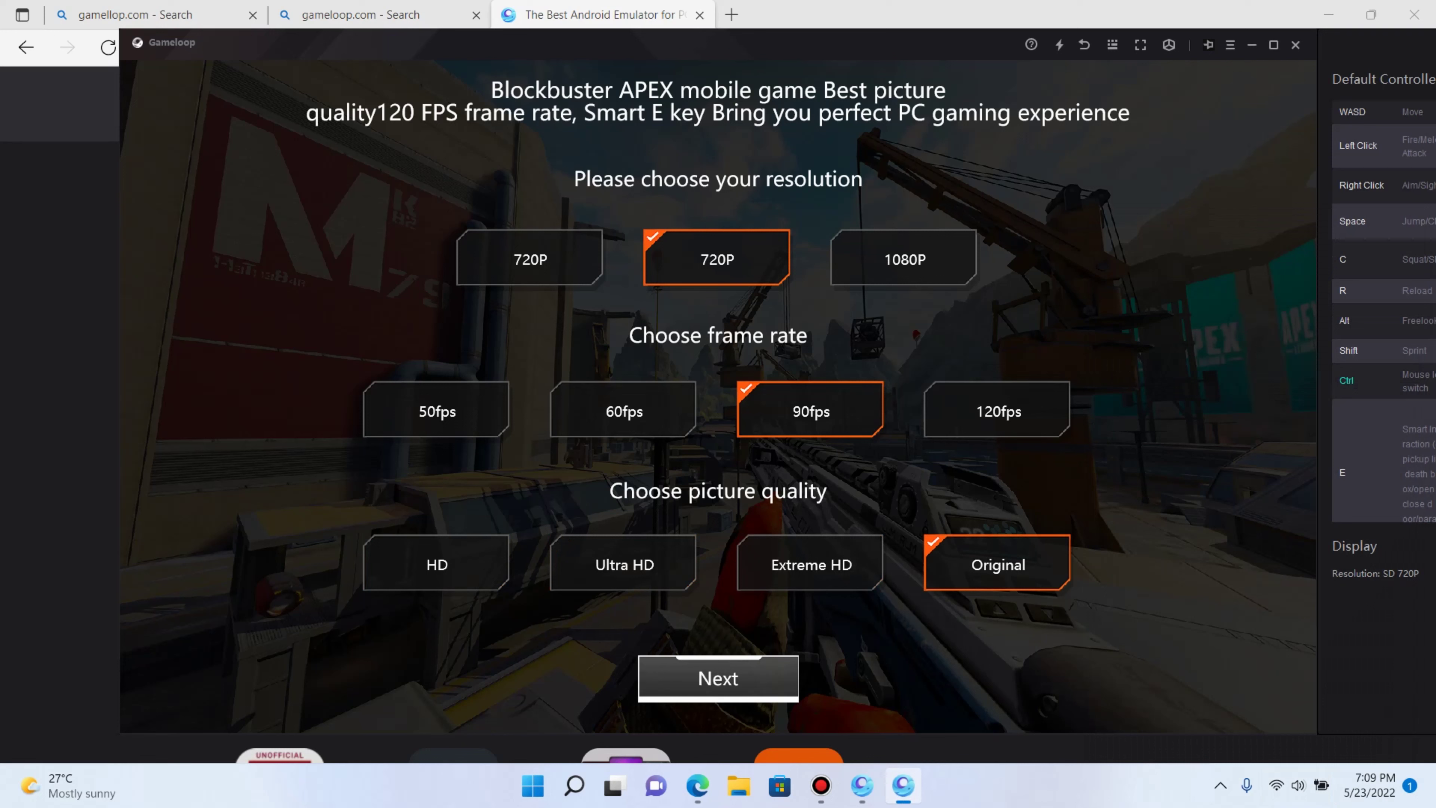
left_click(623, 411)
left_click(623, 412)
Accept the setup choices and advance past the movement controls tutorial
left_click(718, 679)
left_click(718, 679)
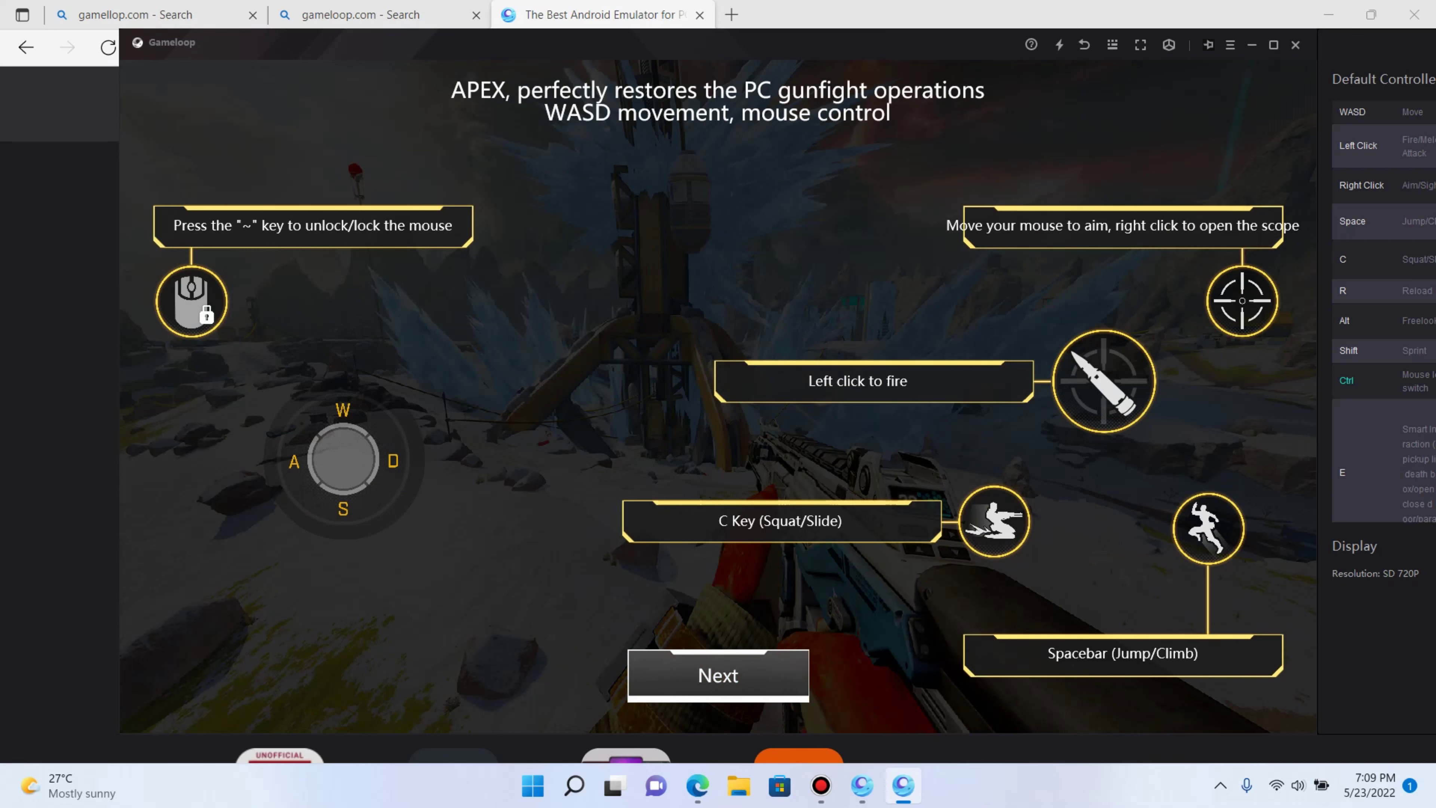
left_click(717, 675)
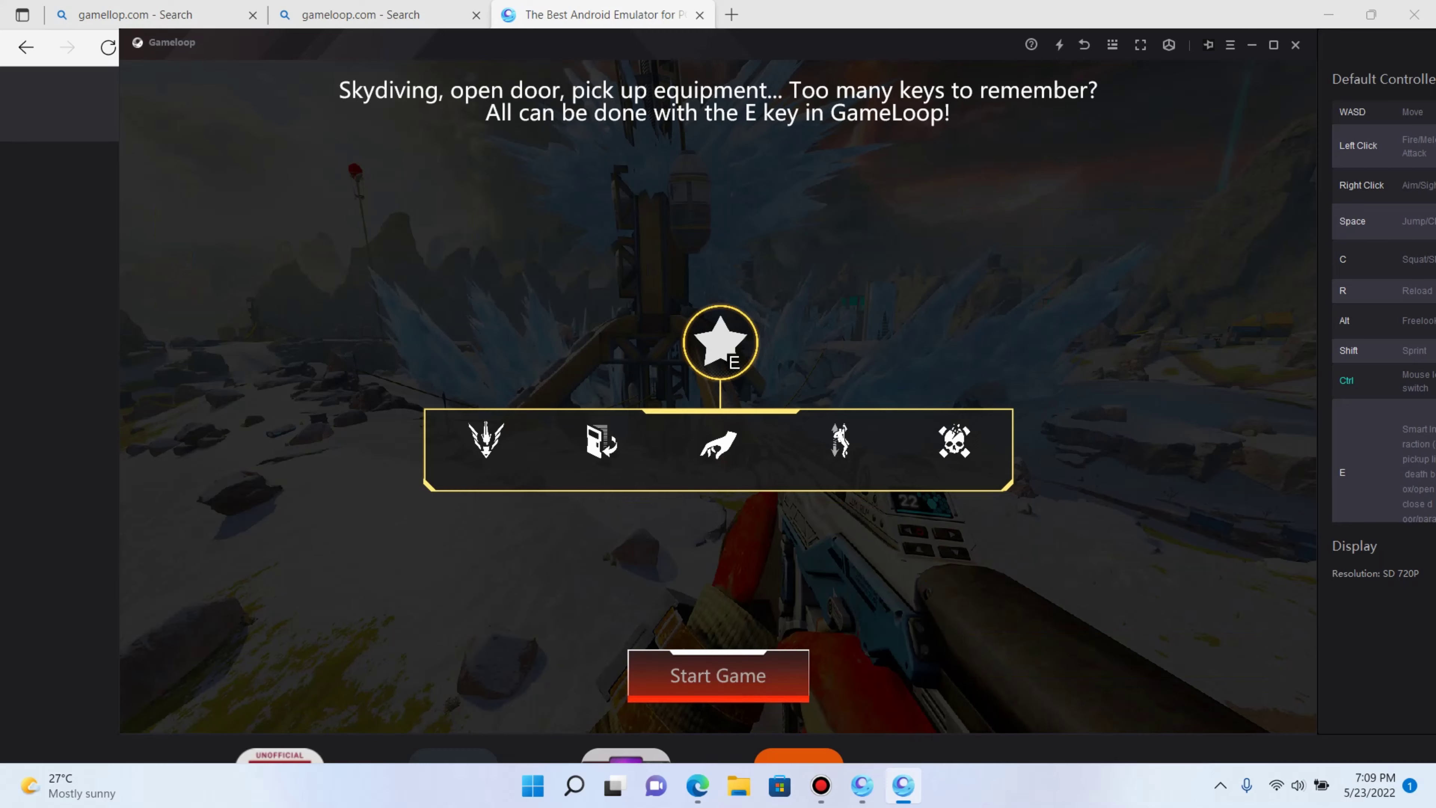
Start Apex Legends Mobile and let it load to the emulator-detection notice
left_click(718, 675)
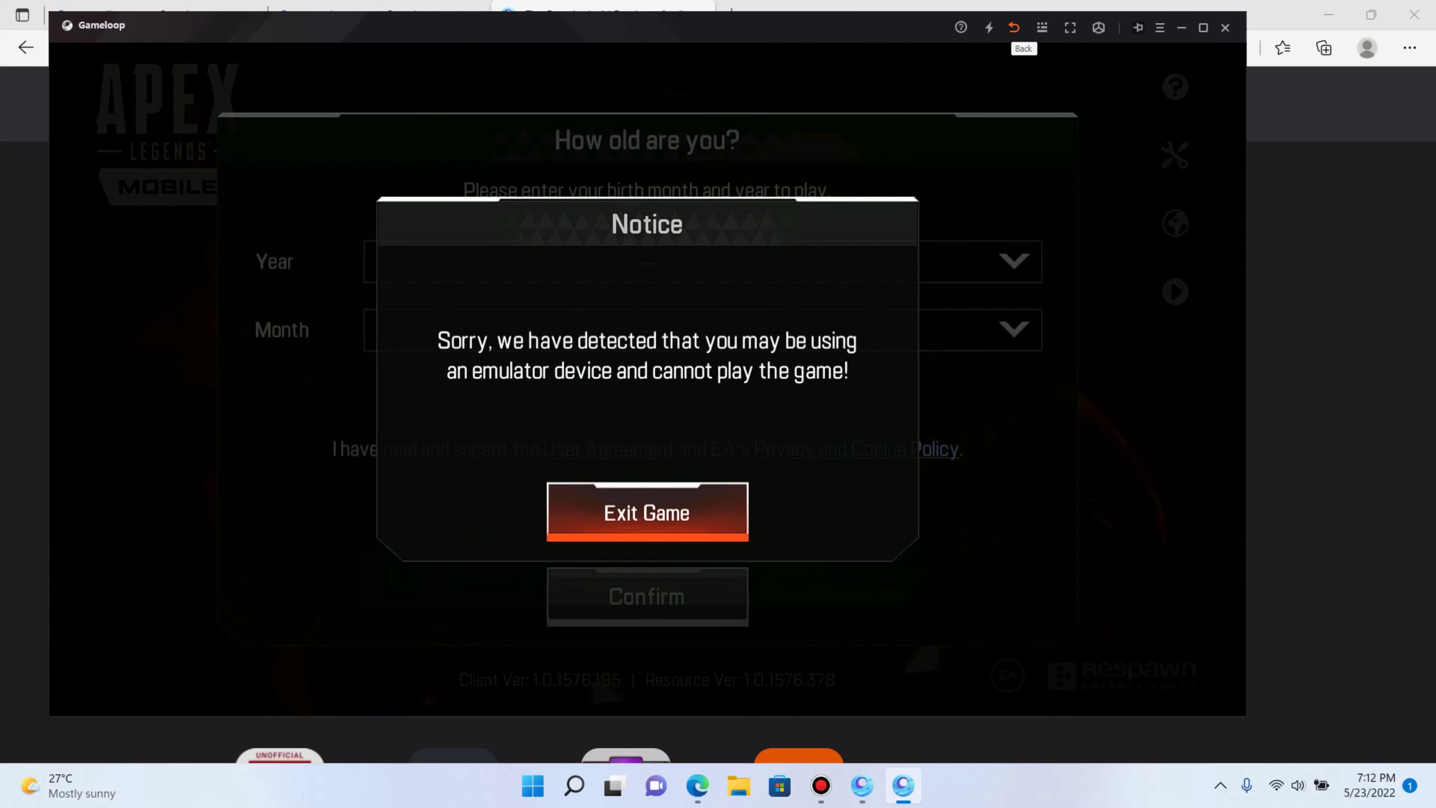
Close the emulator notice, pick birth year 1997 and month 8, and confirm the age
left_click(1013, 28)
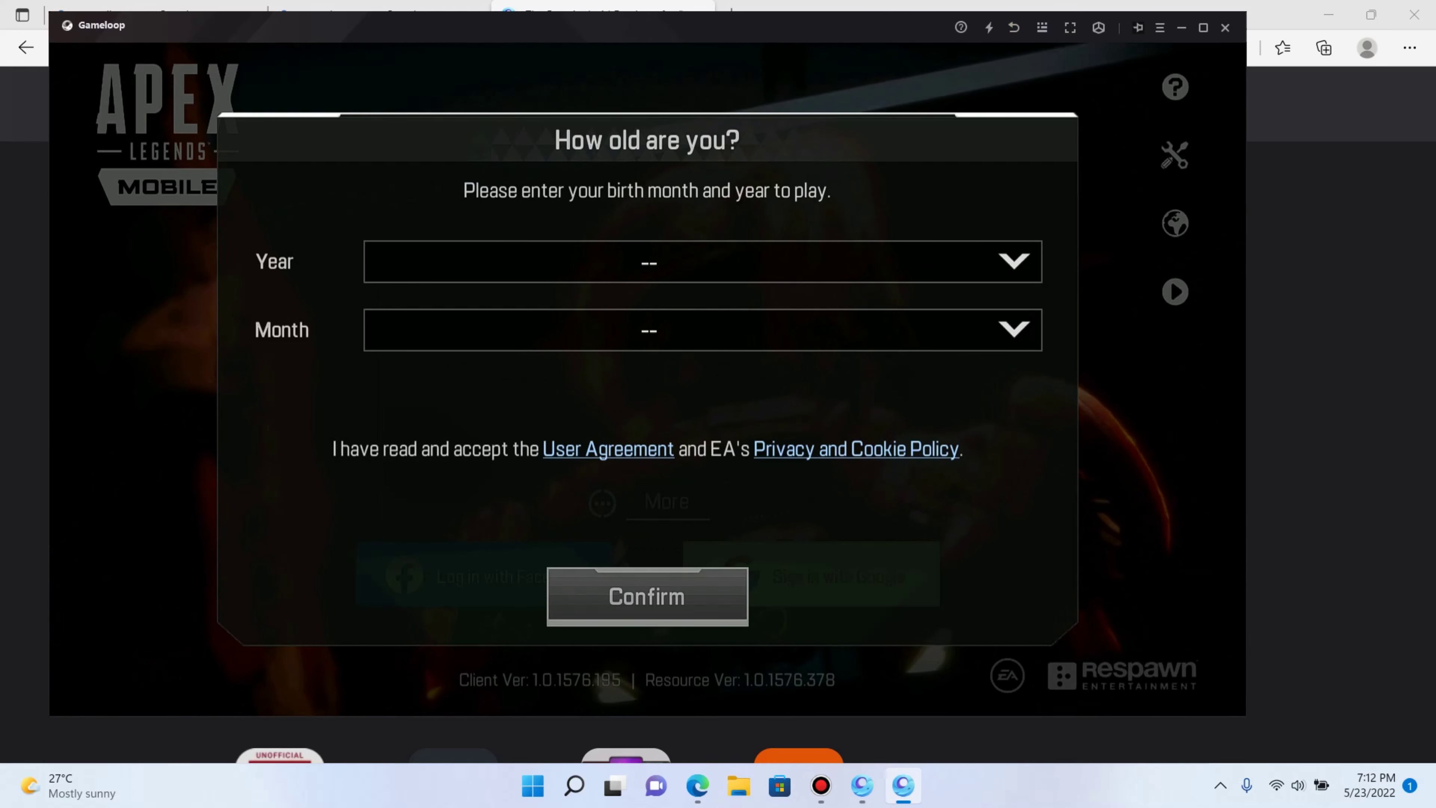
left_click(1013, 261)
scroll(702, 447, "down", 5)
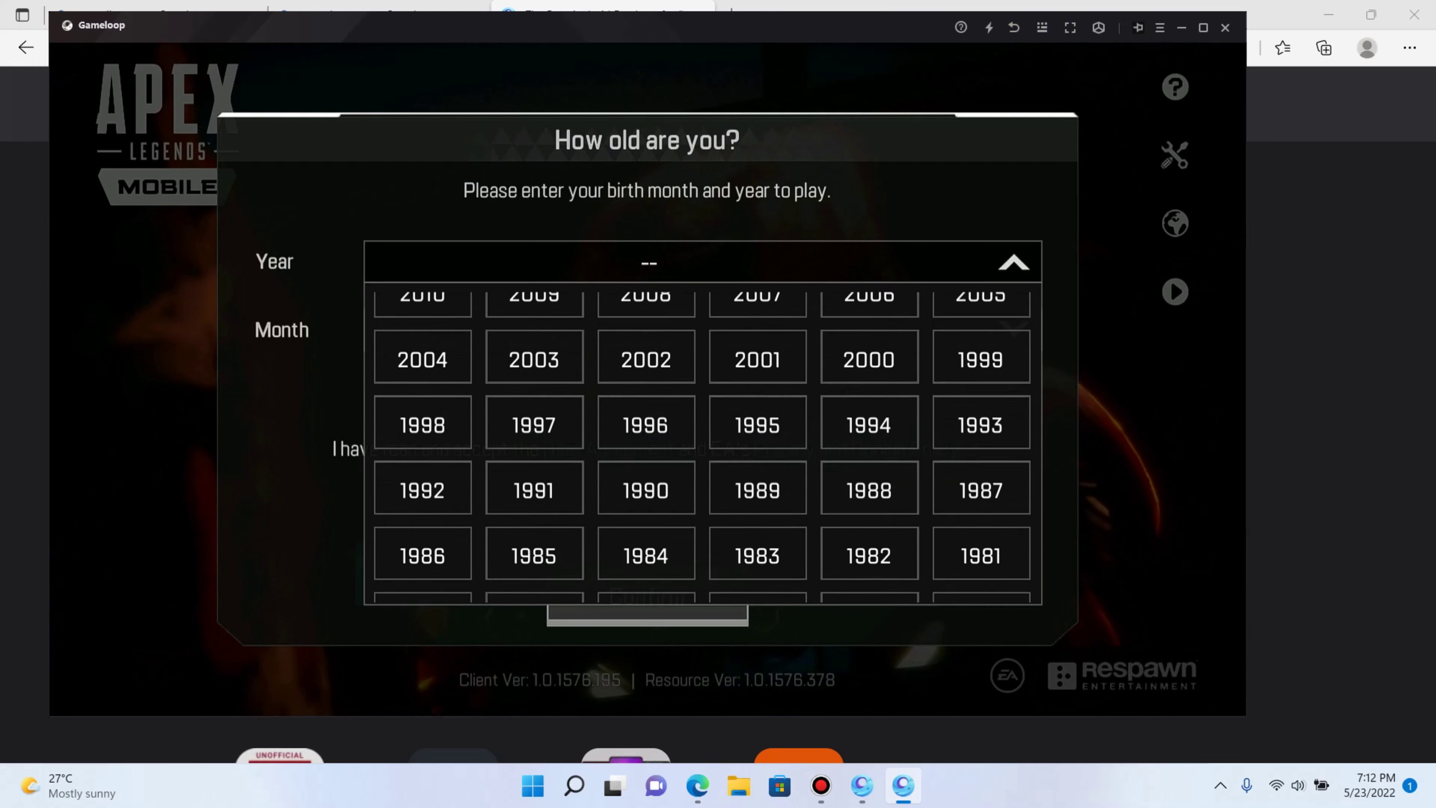
scroll(702, 447, "up", 2)
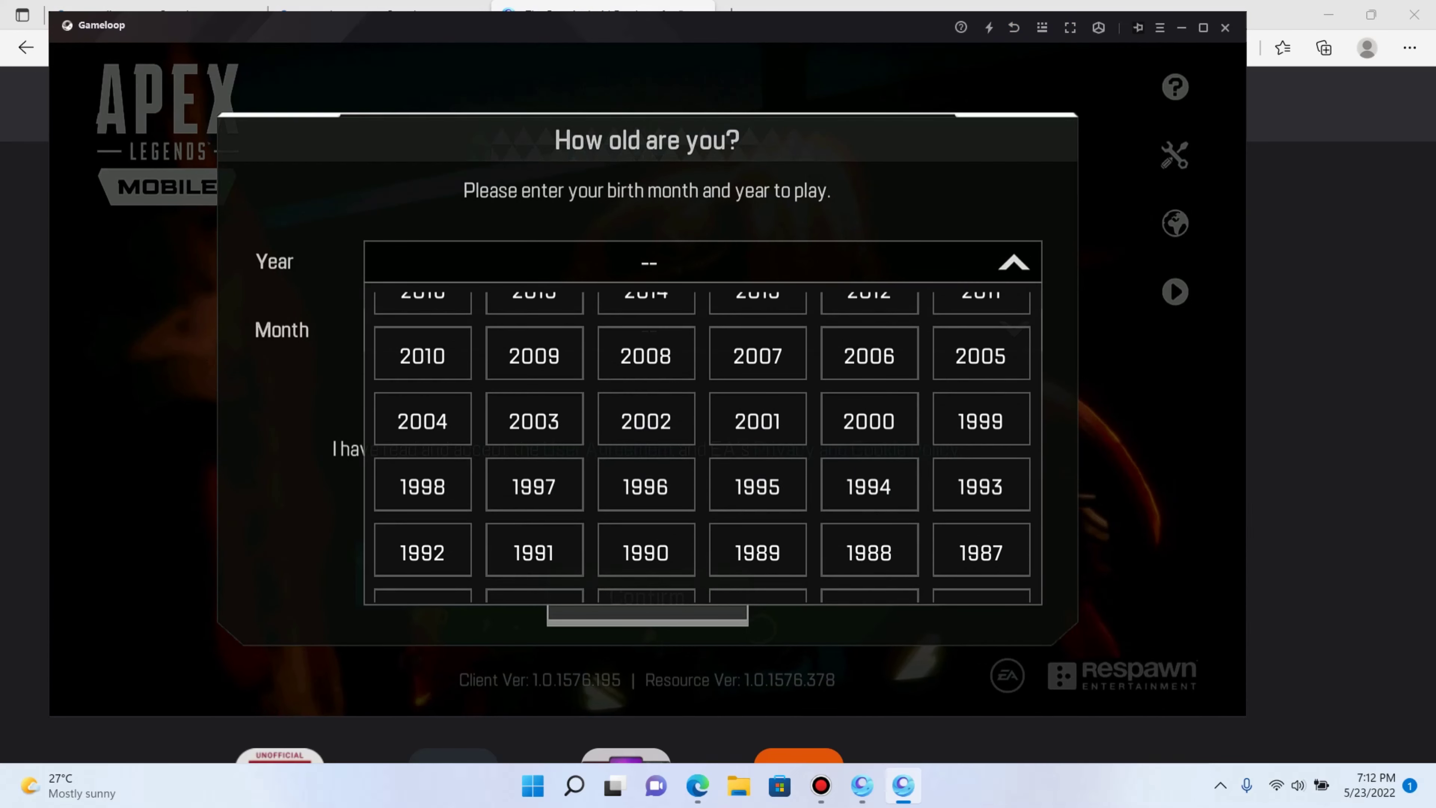
left_click(534, 486)
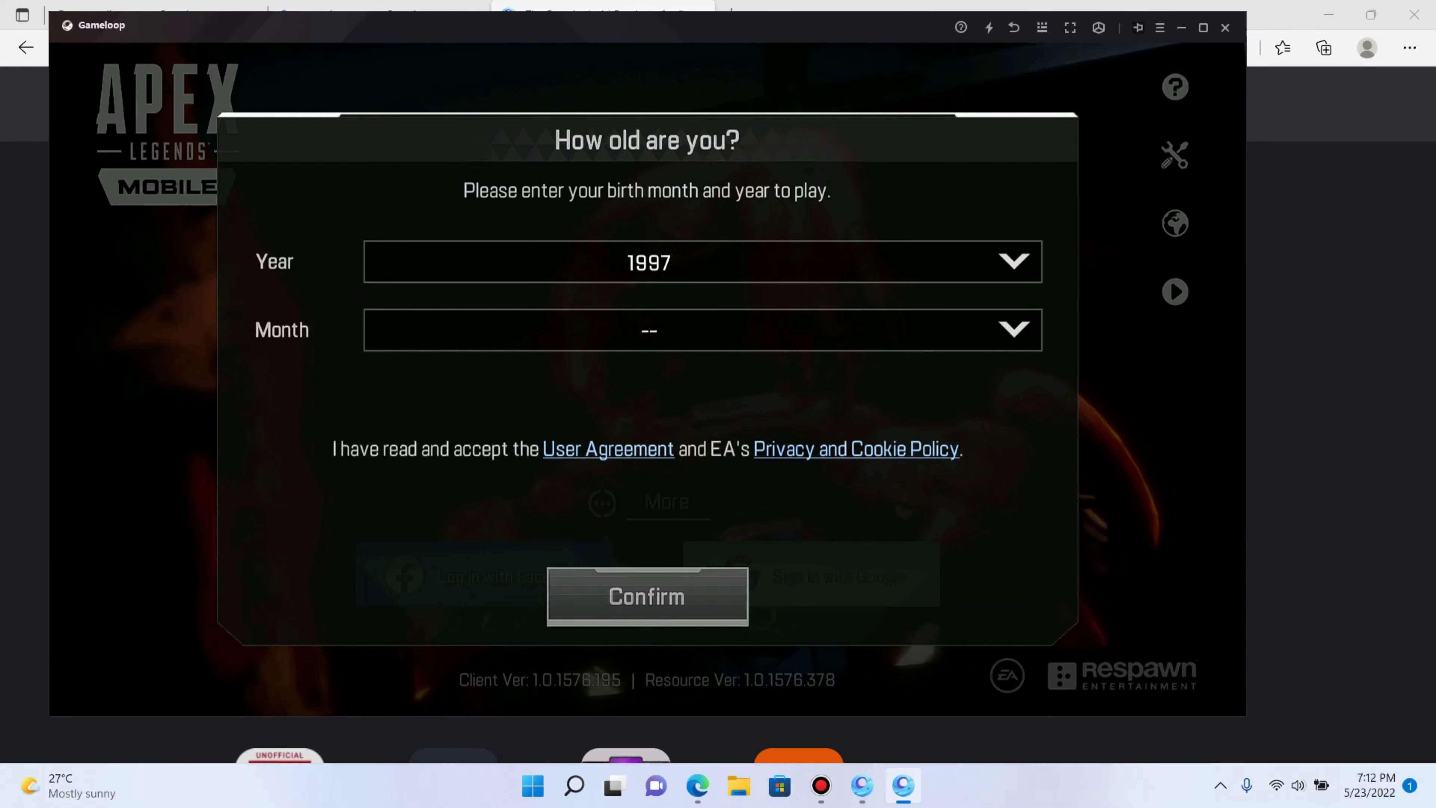
left_click(1013, 330)
left_click(534, 452)
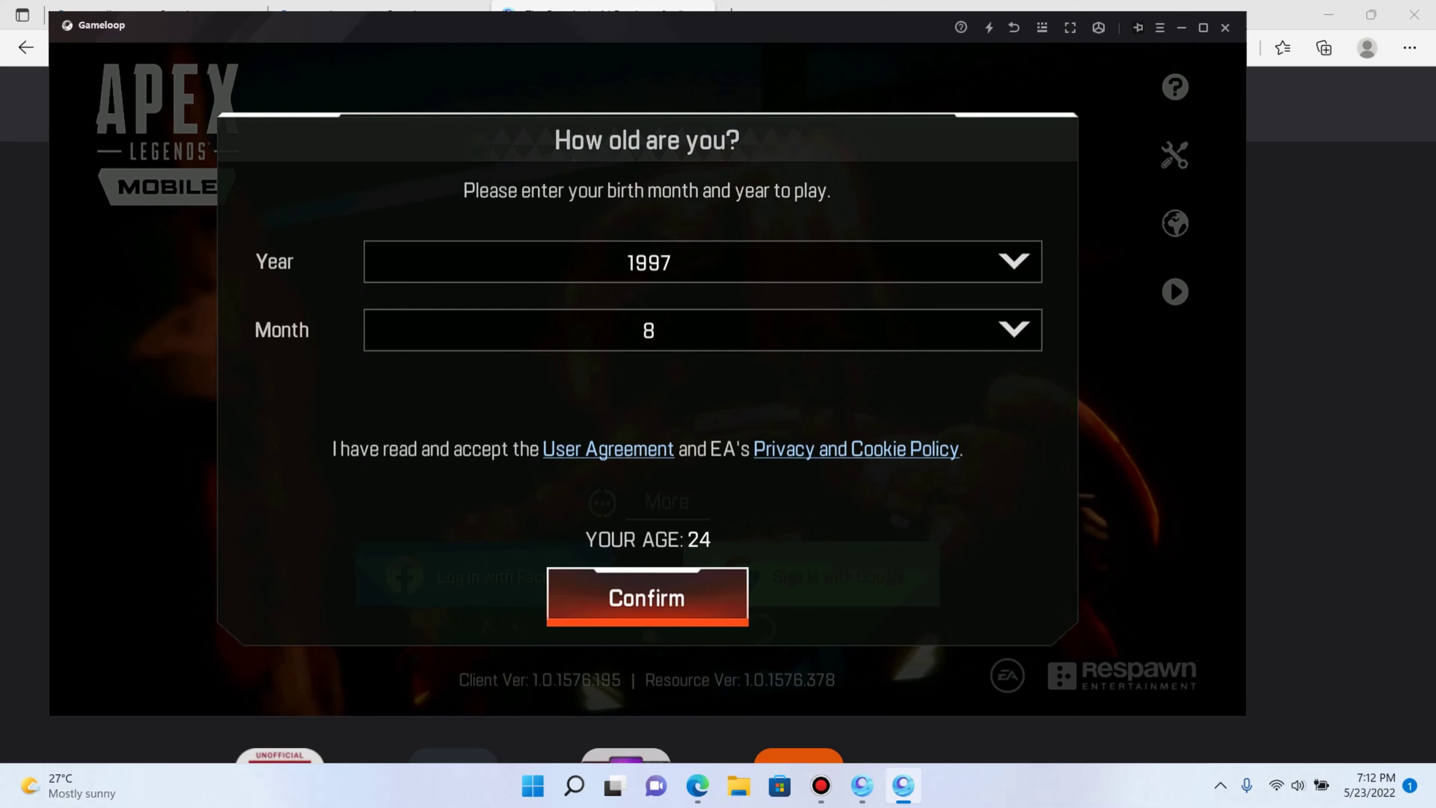
left_click(647, 597)
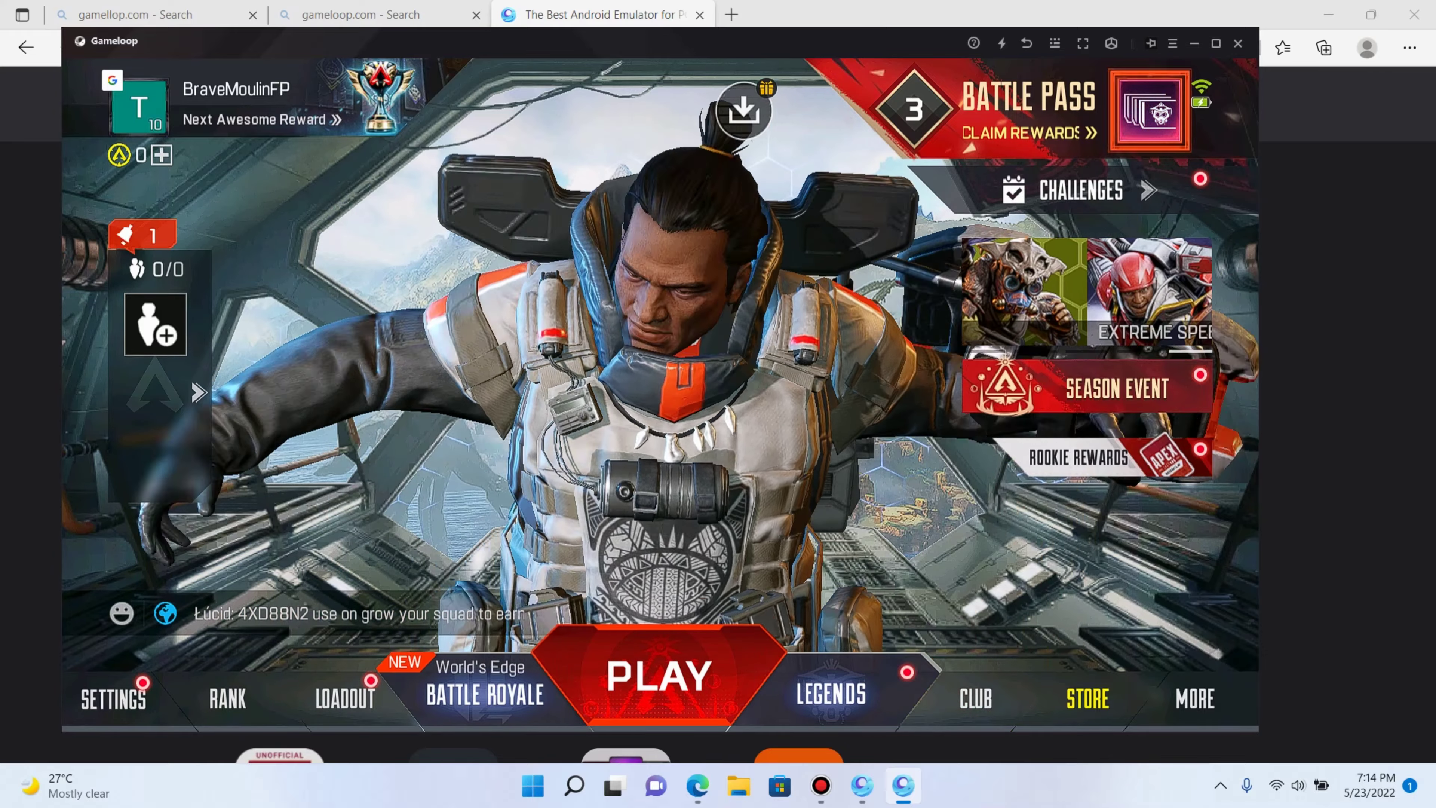
Make the emulator full screen, glance at the weapon loadout, then open the game's Settings
key("super+Up")
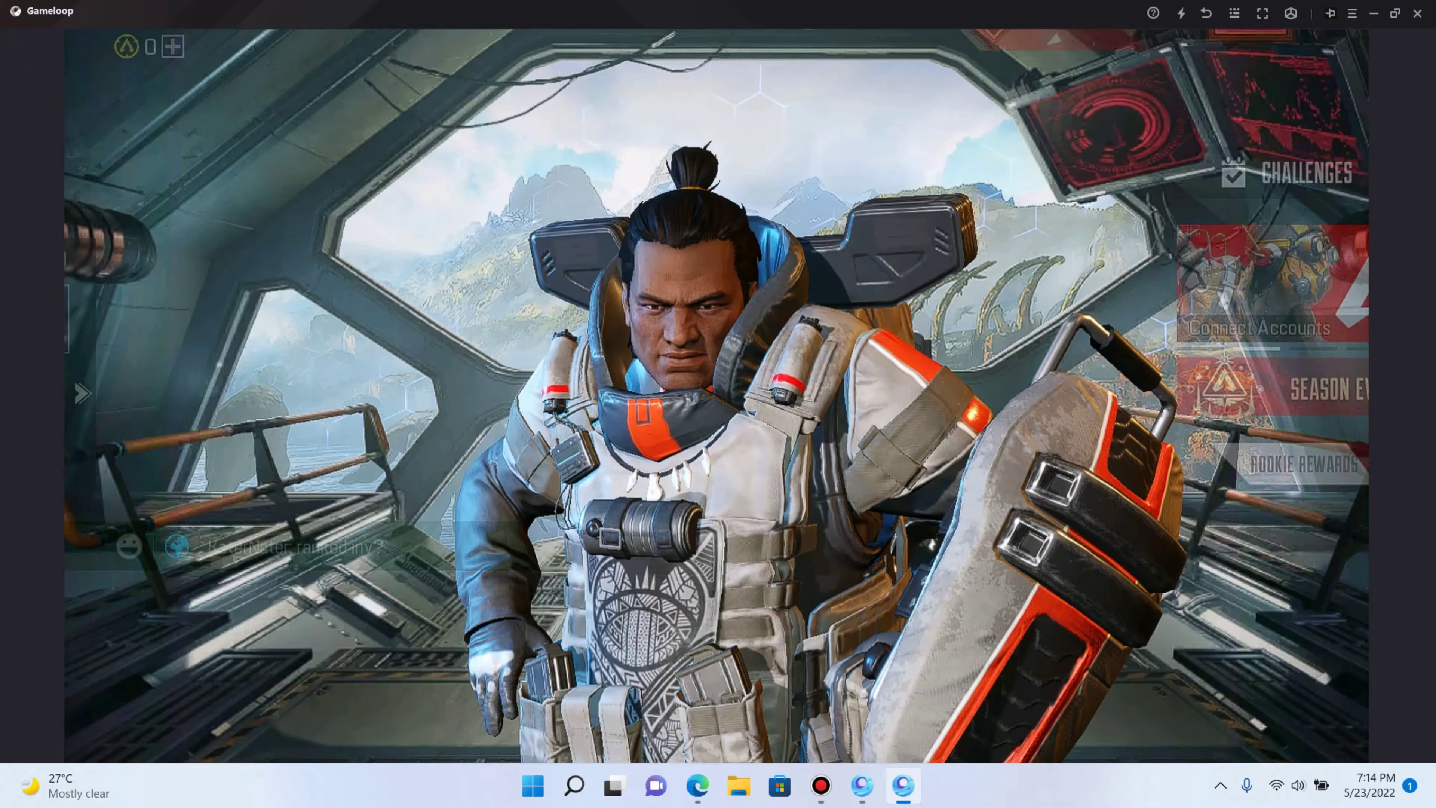
left_click(372, 727)
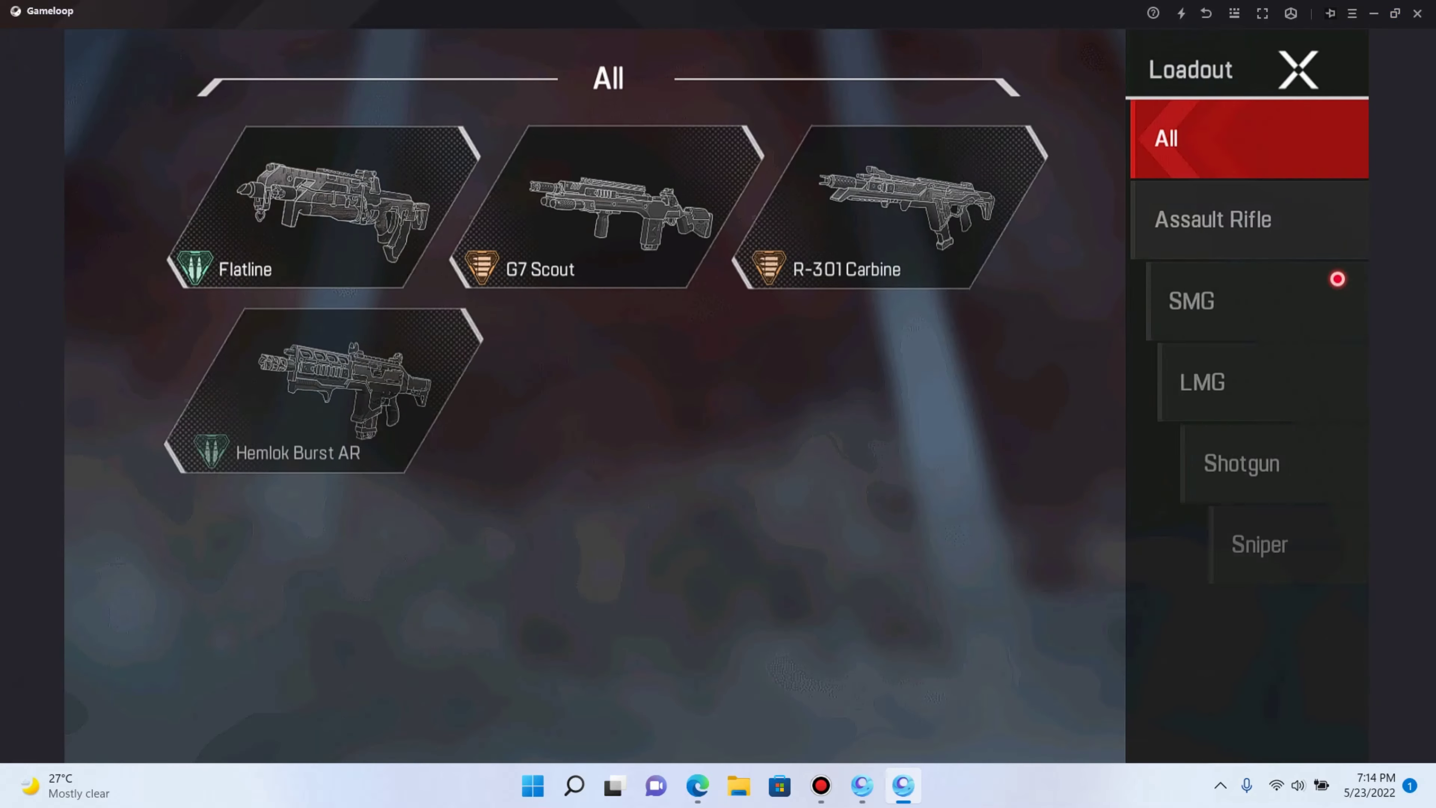
key("Escape")
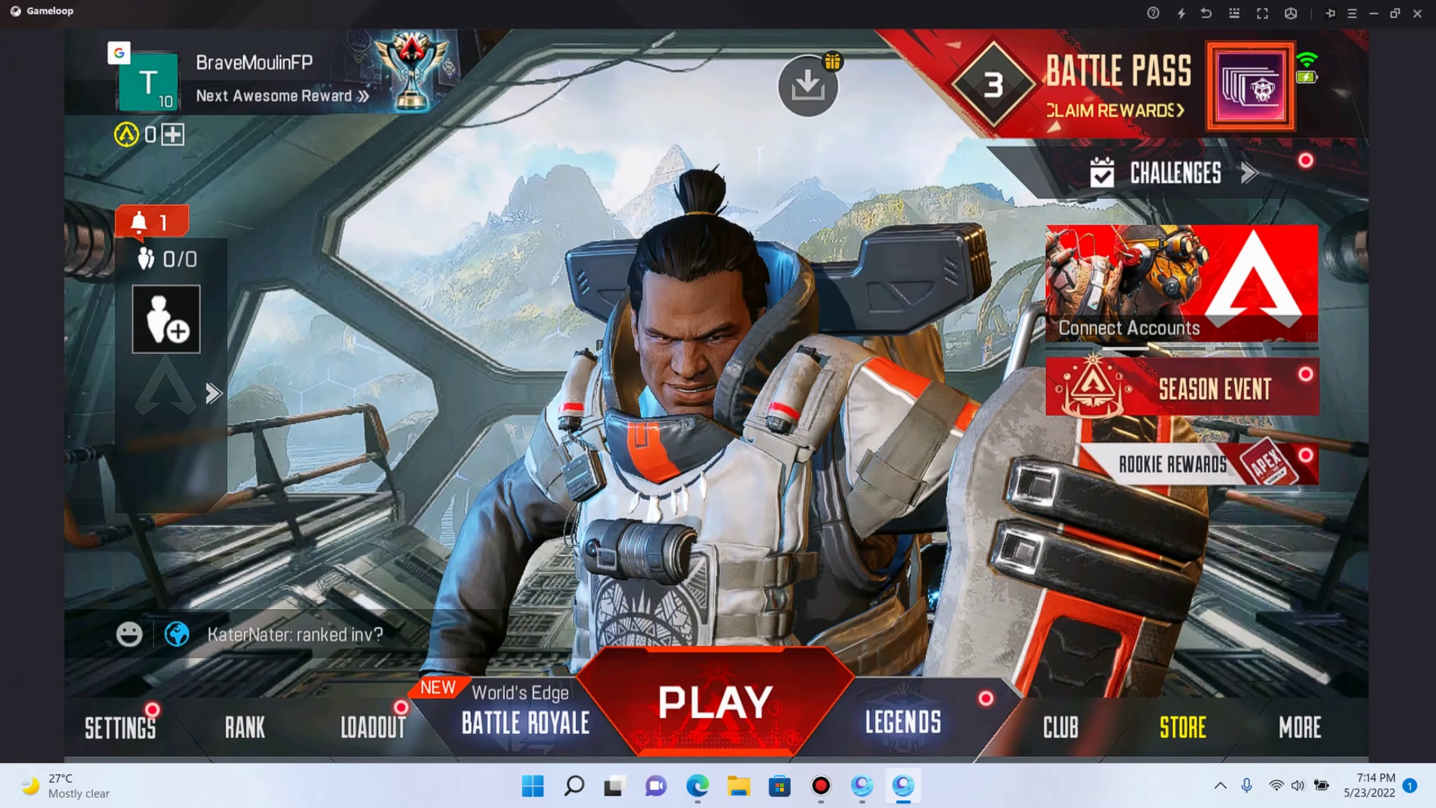
left_click(120, 727)
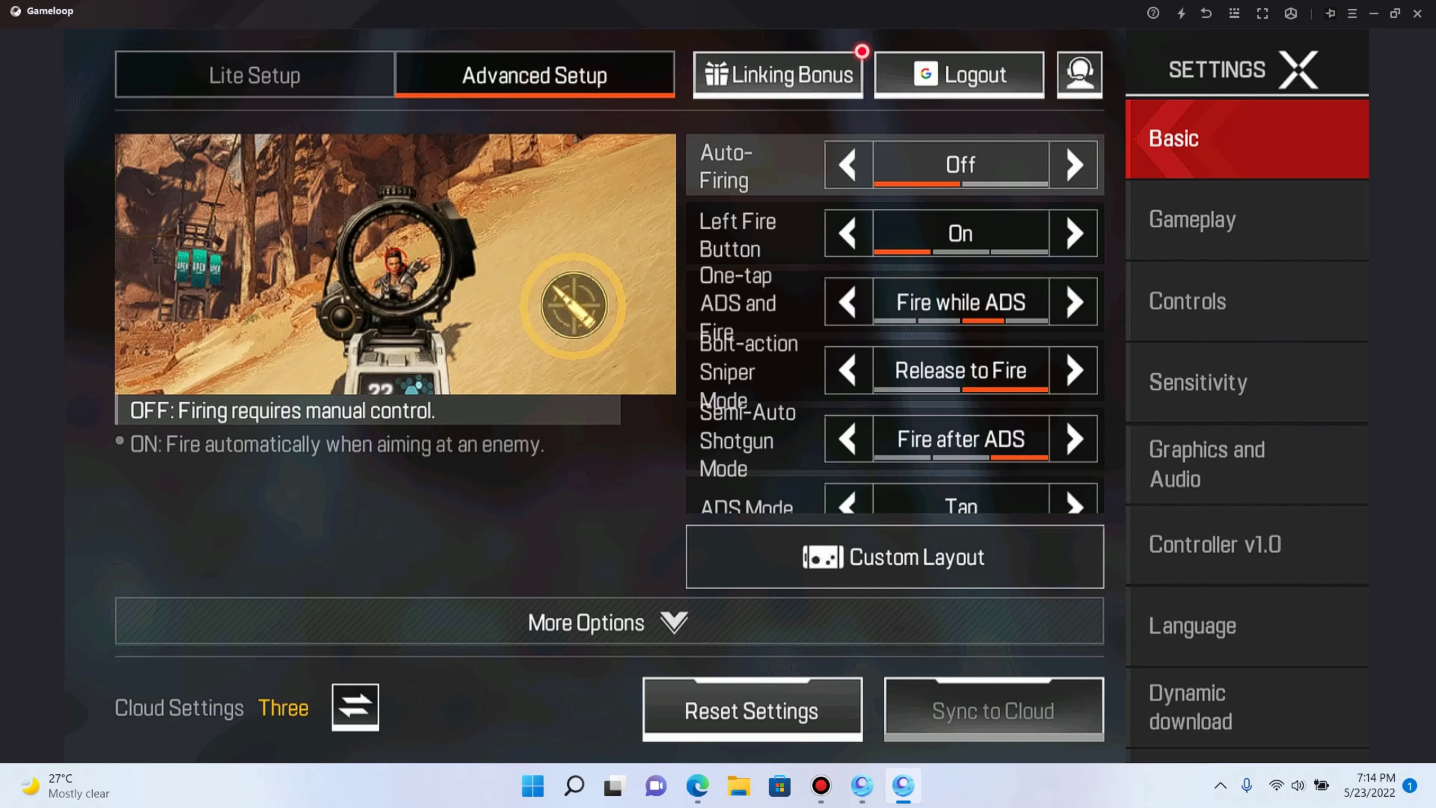
On the Graphics and Audio page, set Frame Rate to Very High and Graphics Quality to Normal
left_click(1207, 462)
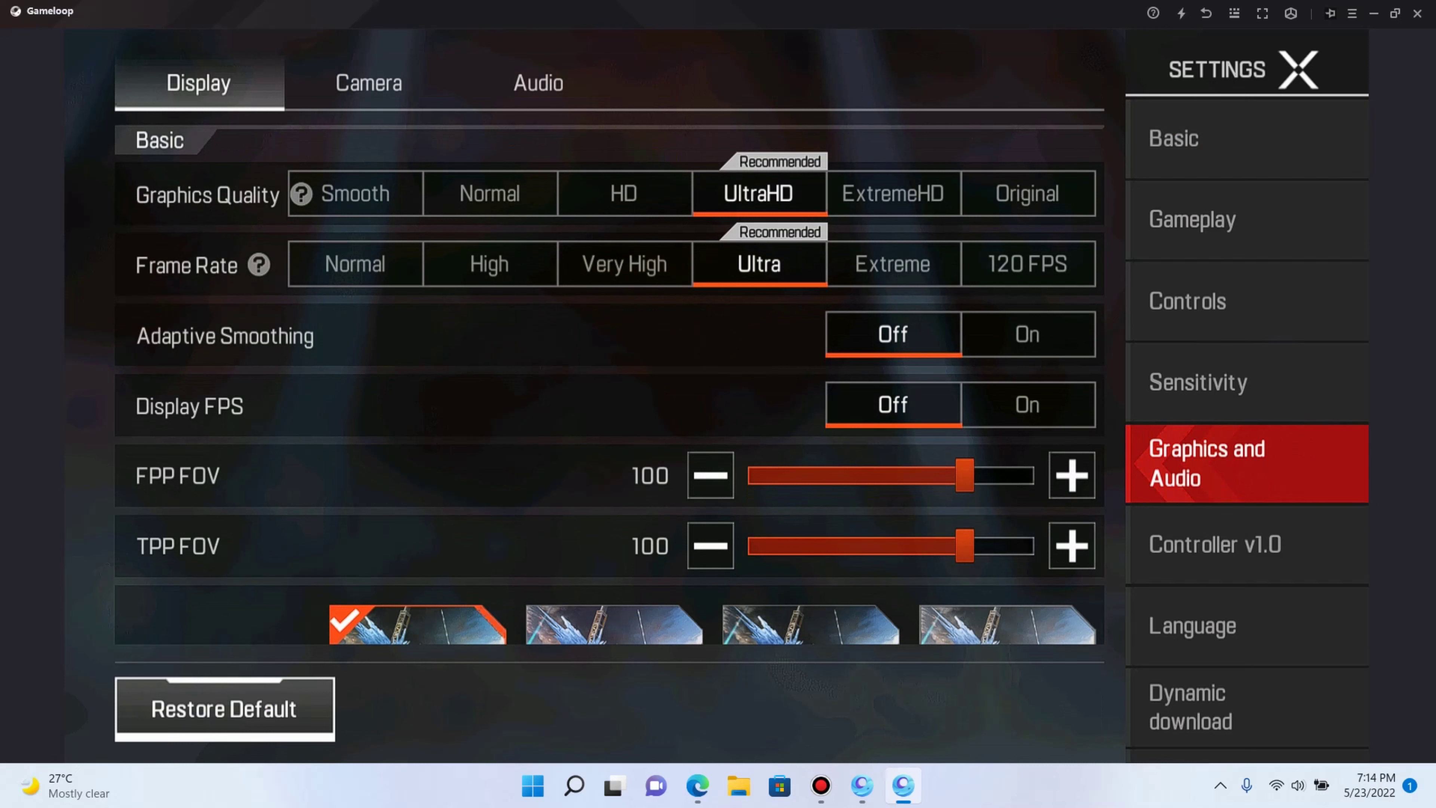
left_click(624, 263)
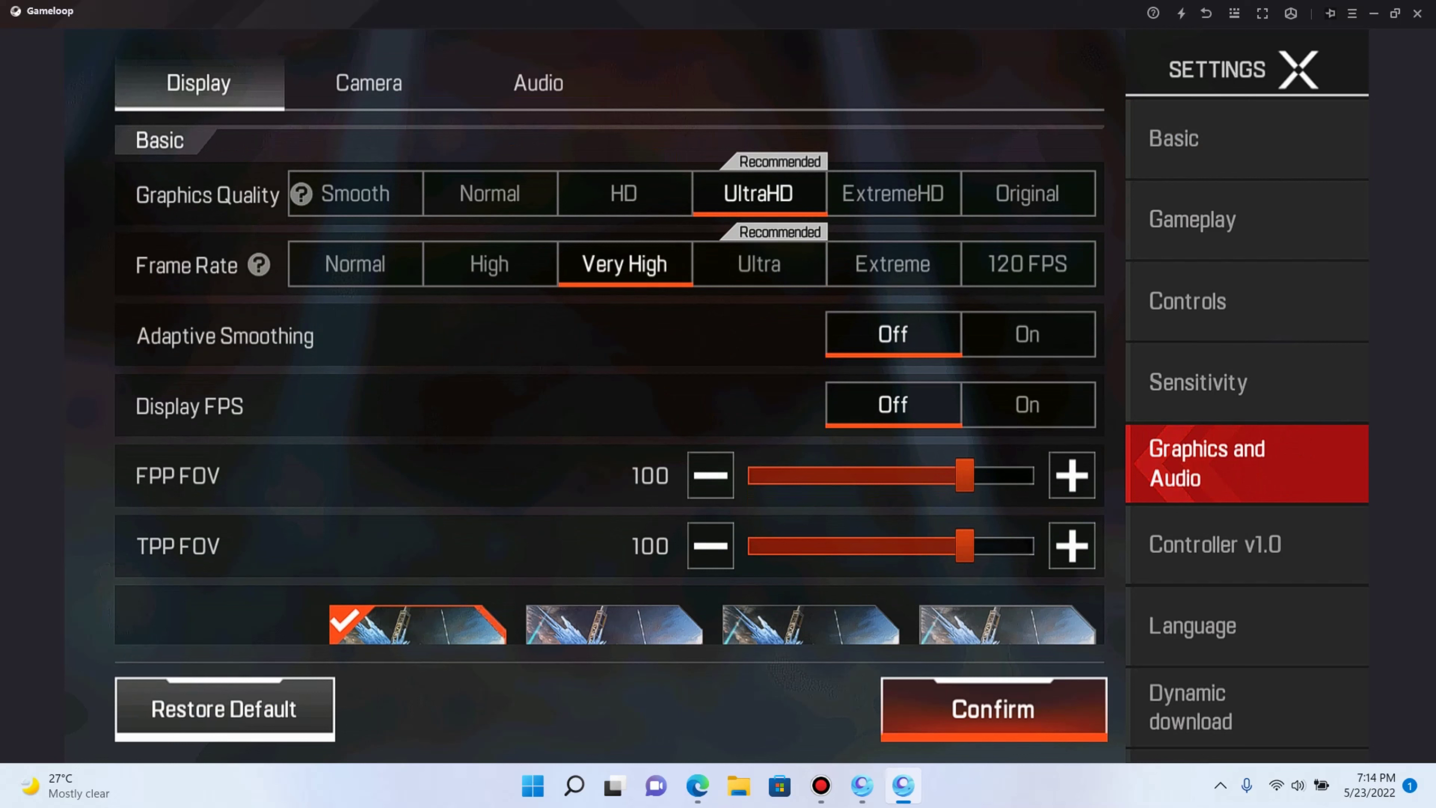
left_click(489, 193)
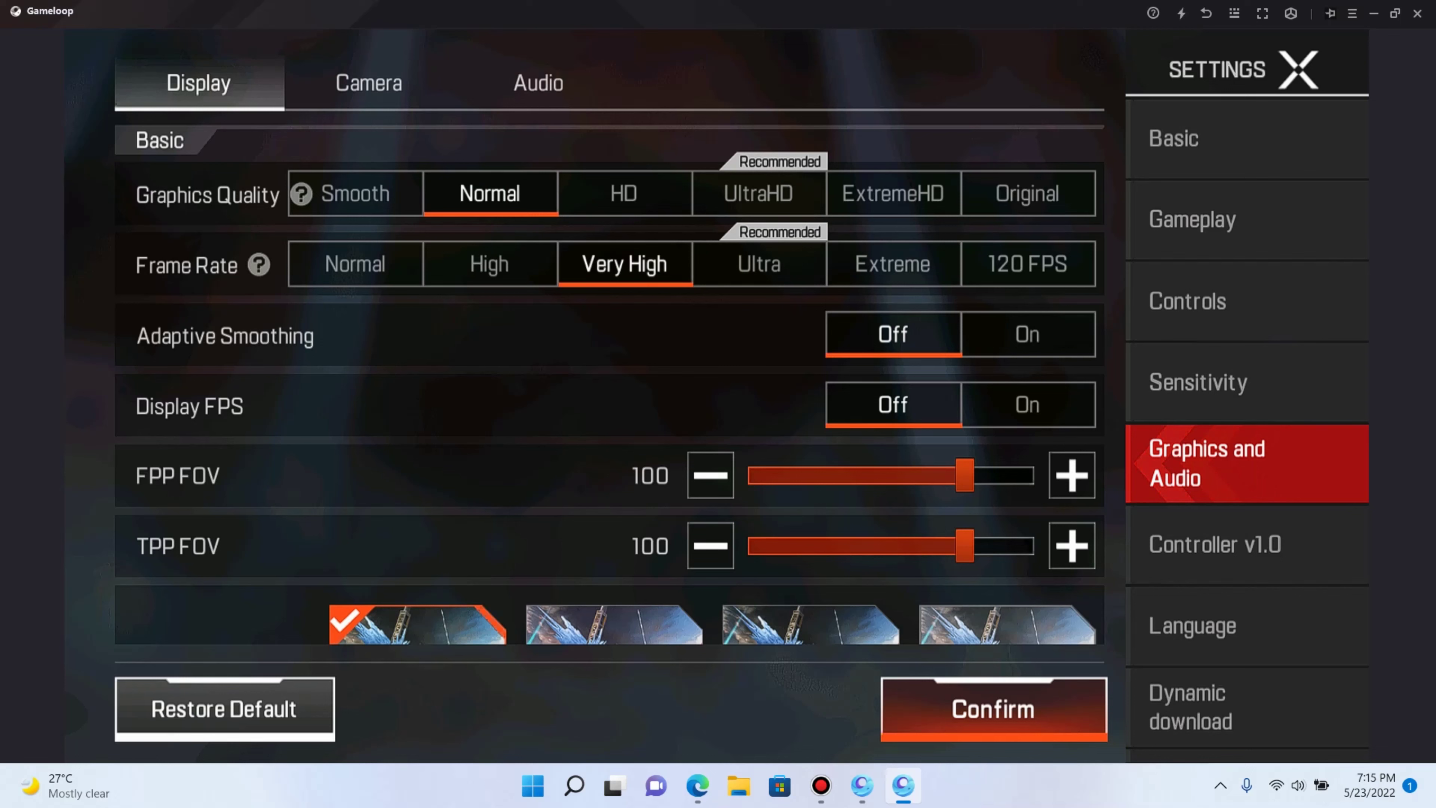
Confirm the display changes and raise the FPP field of view to 100
scroll(609, 381, "down", 2)
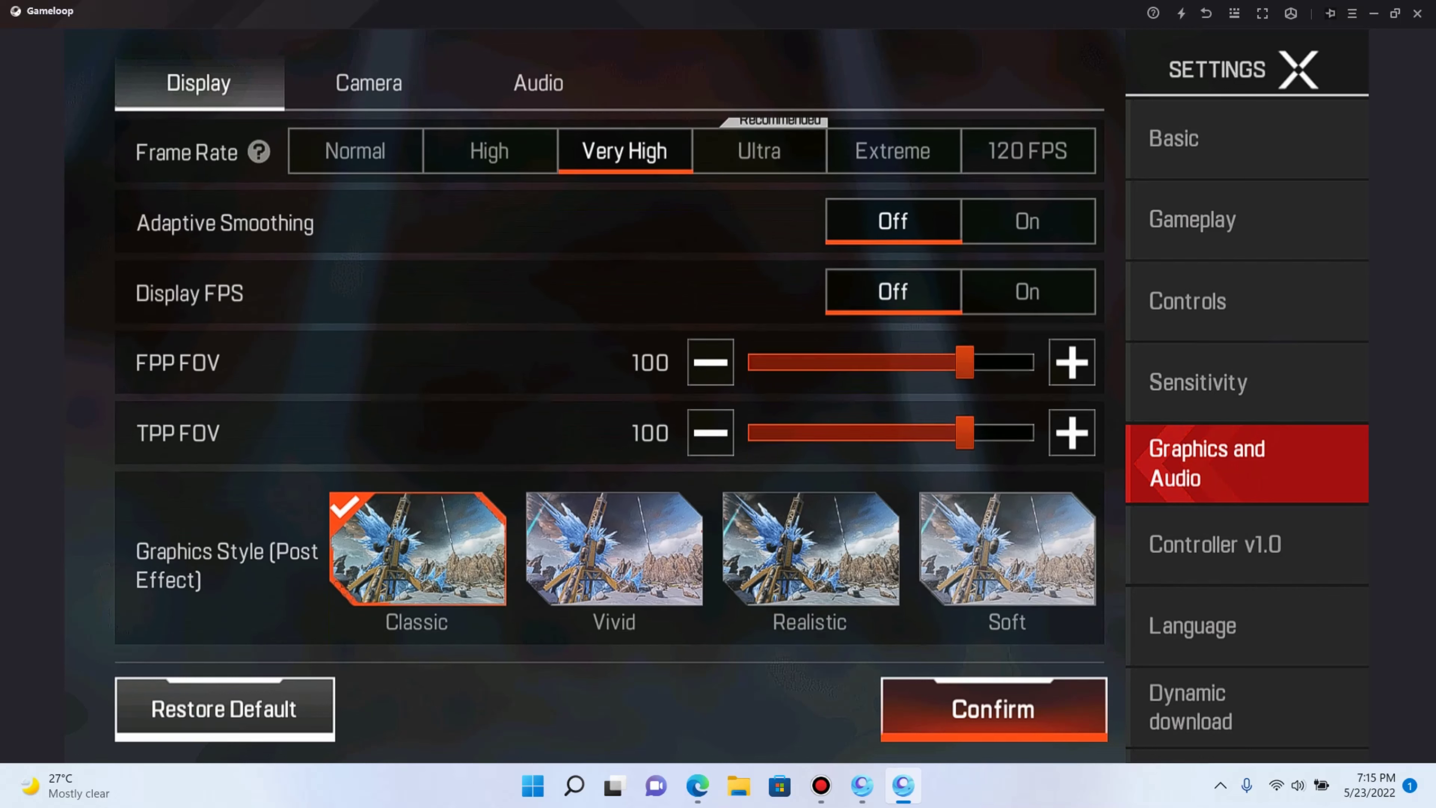
scroll(608, 381, "down", 2)
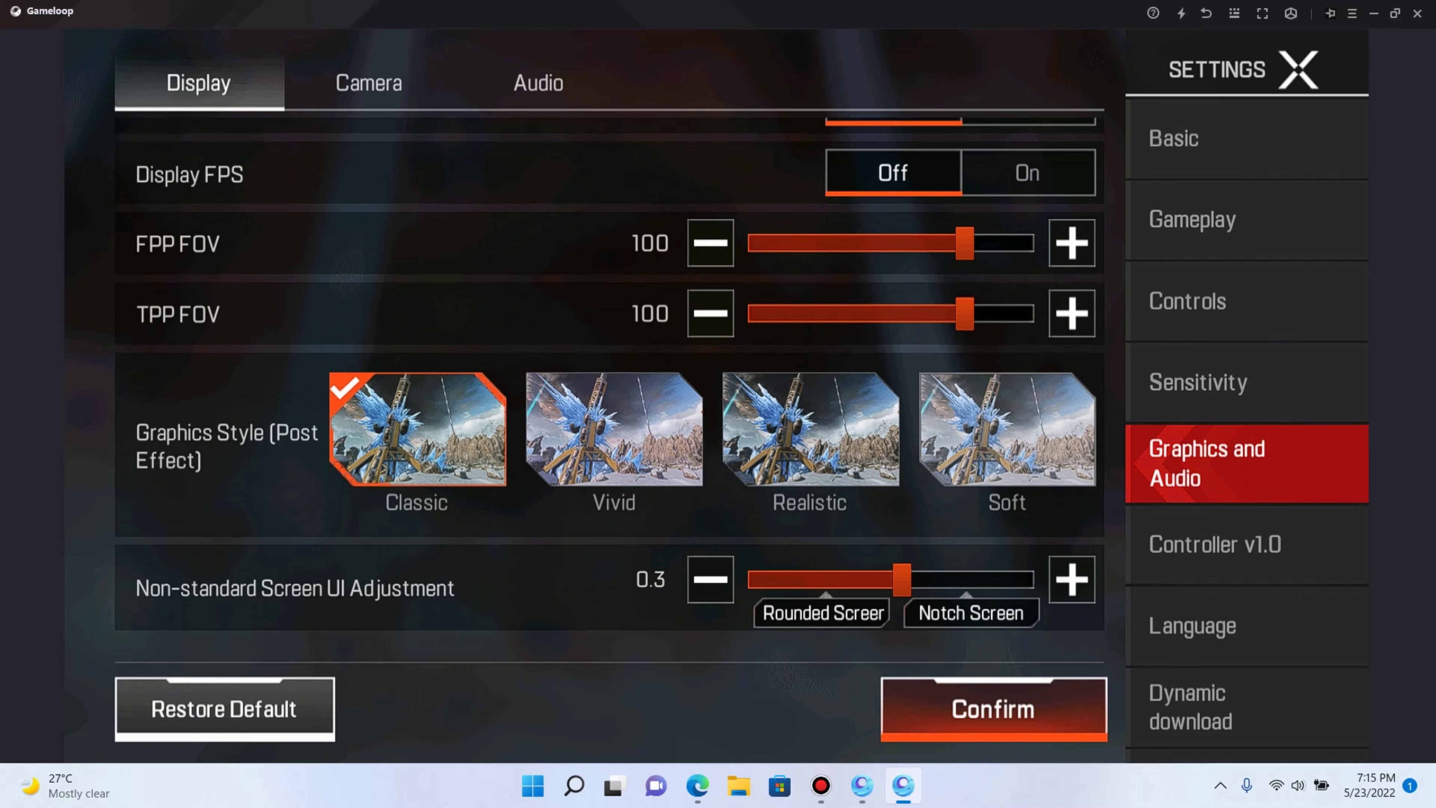
scroll(609, 381, "down", 1)
scroll(608, 381, "down", 5)
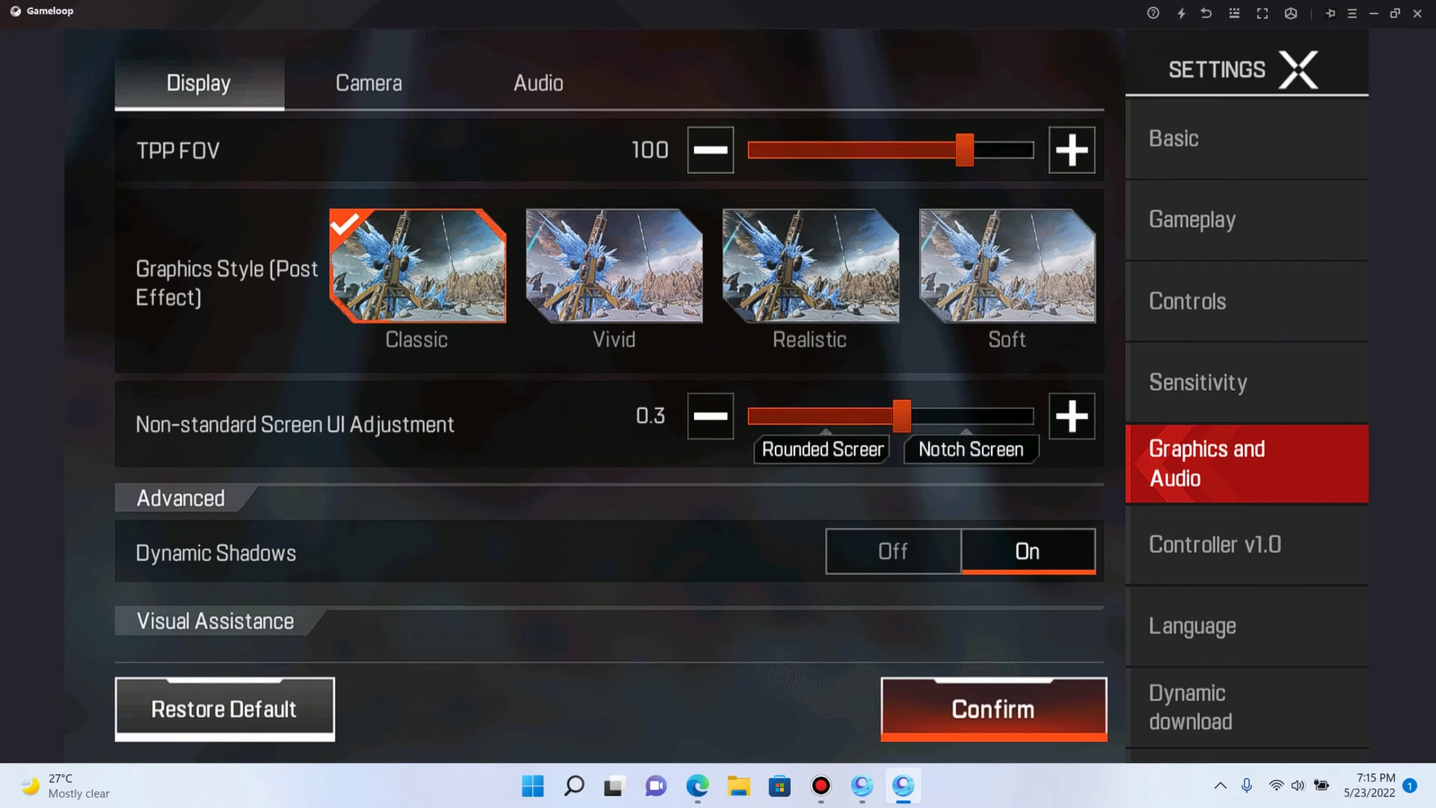
scroll(609, 381, "down", 3)
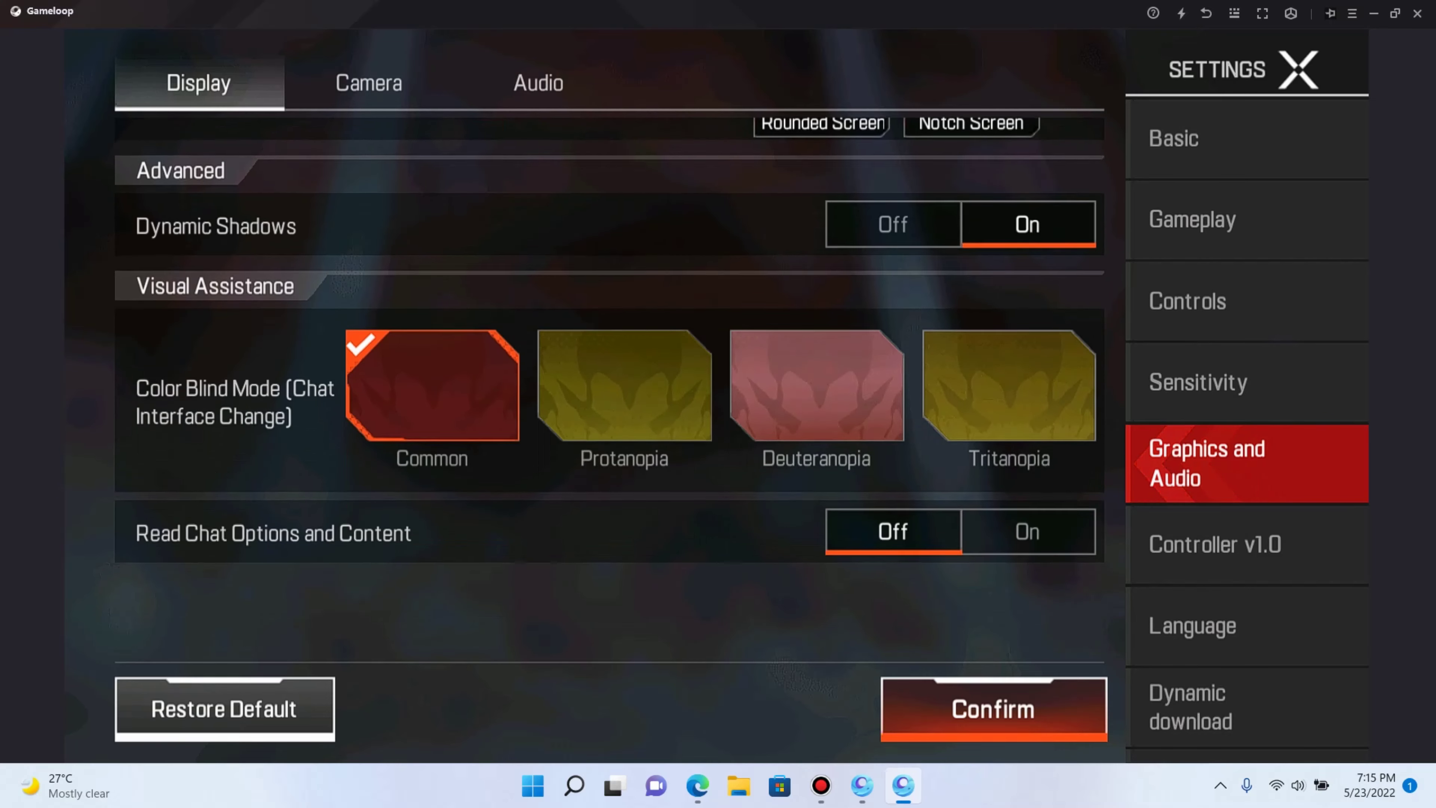
left_click(993, 709)
scroll(609, 381, "up", 10)
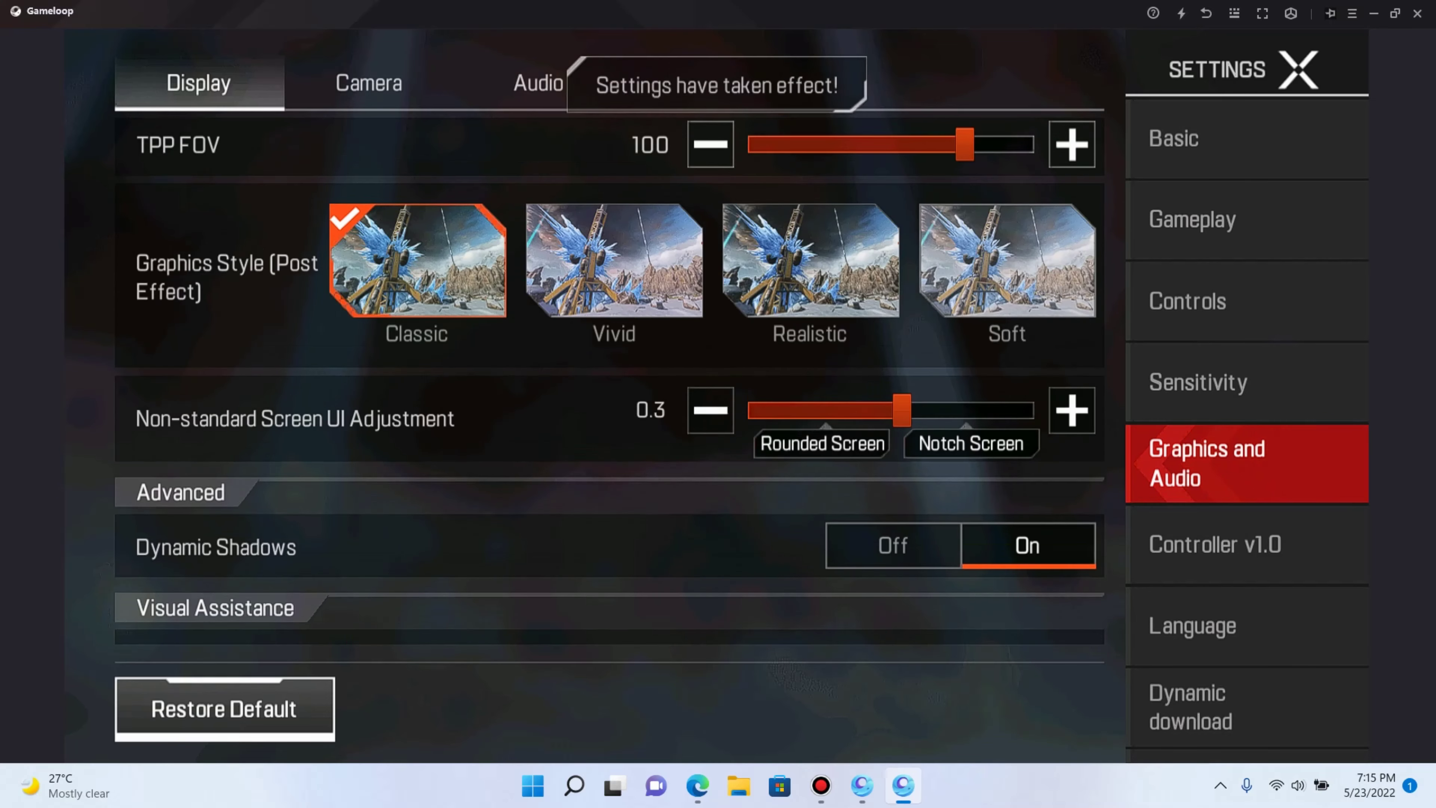
mouse_move(802, 361)
left_mouse_down()
mouse_move(743, 361)
mouse_move(957, 361)
left_mouse_up()
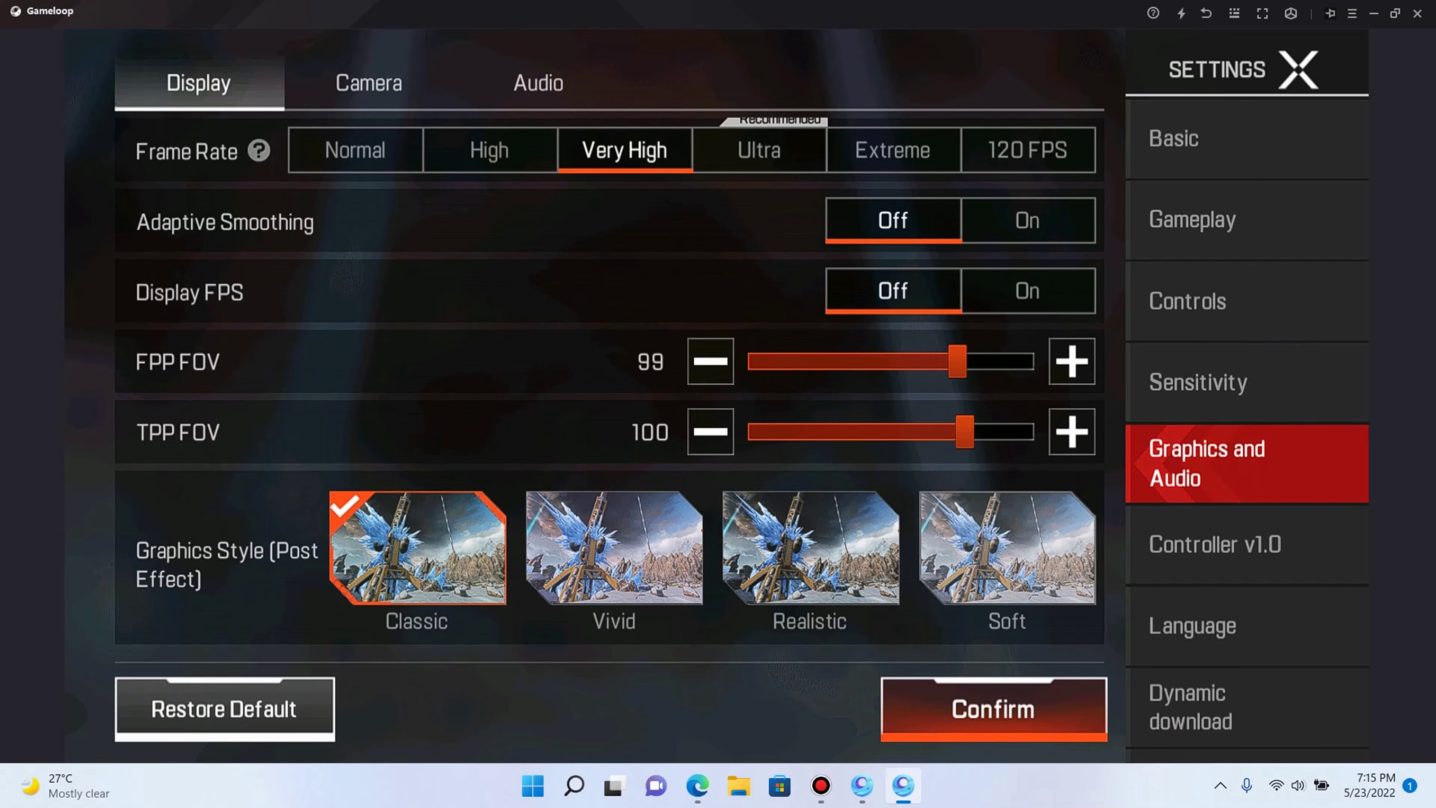
scroll(609, 381, "up", 2)
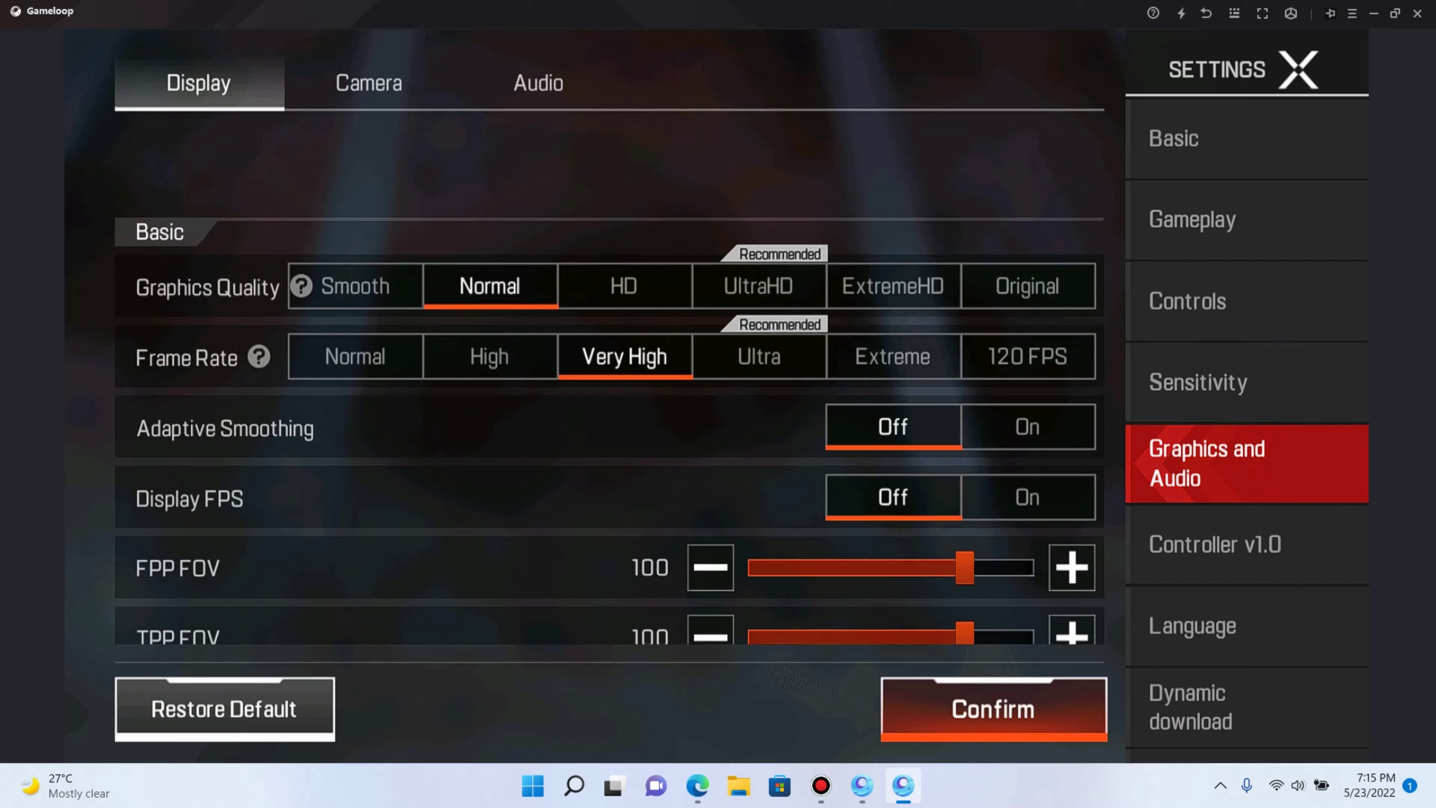
Review the Controls and Gameplay Move list, then confirm Graphics and Audio to reach the lobby
left_click(1187, 301)
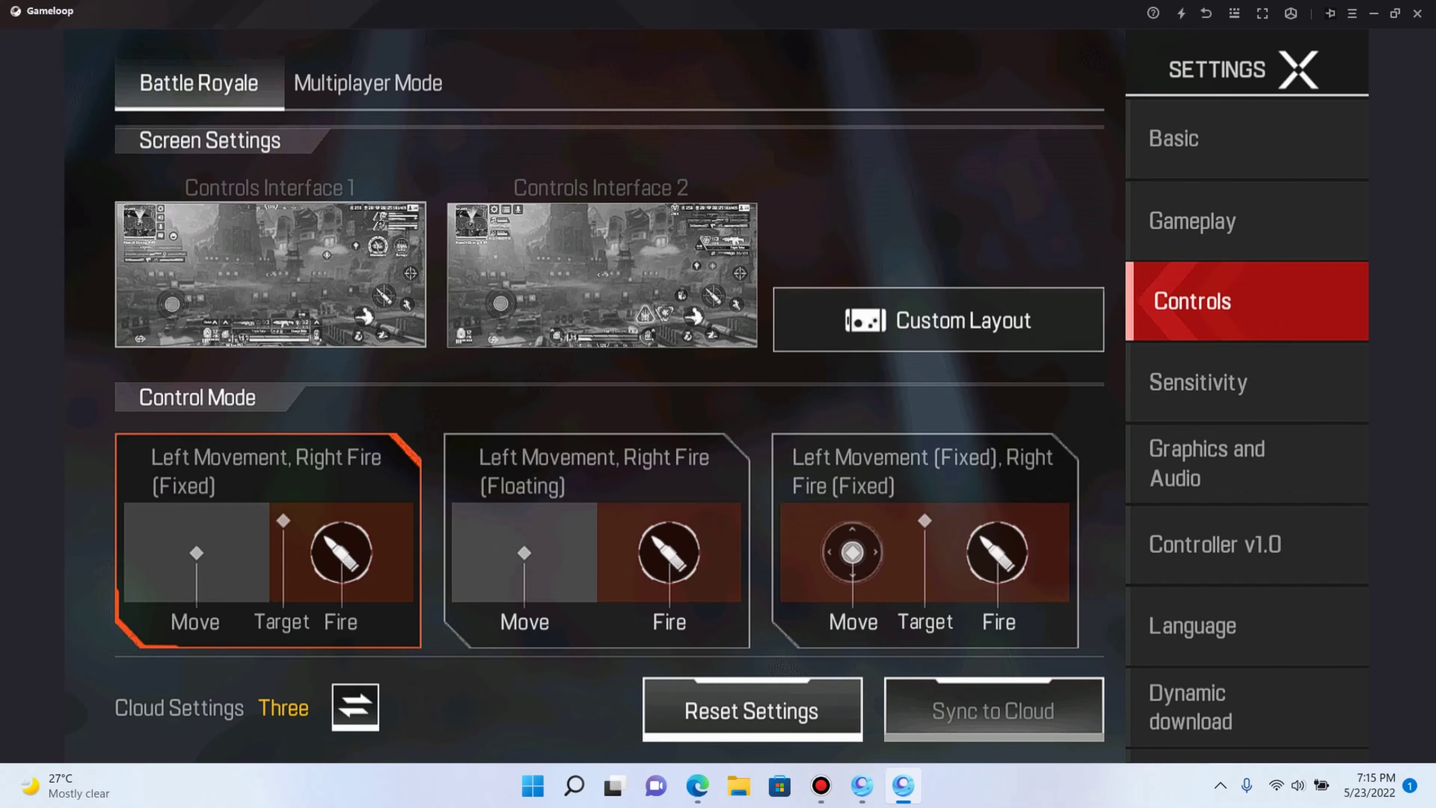
left_click(1193, 219)
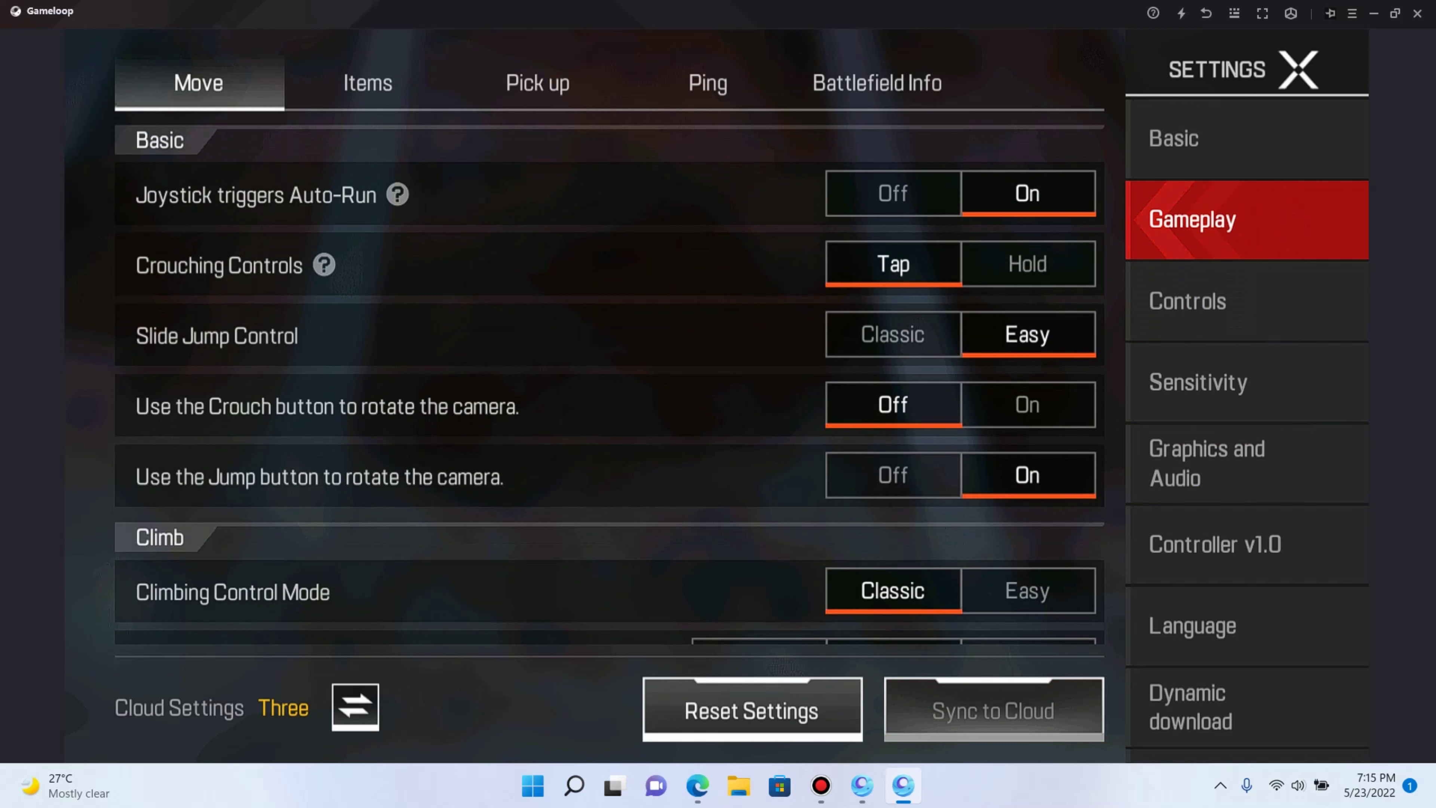
scroll(609, 380, "down", 1)
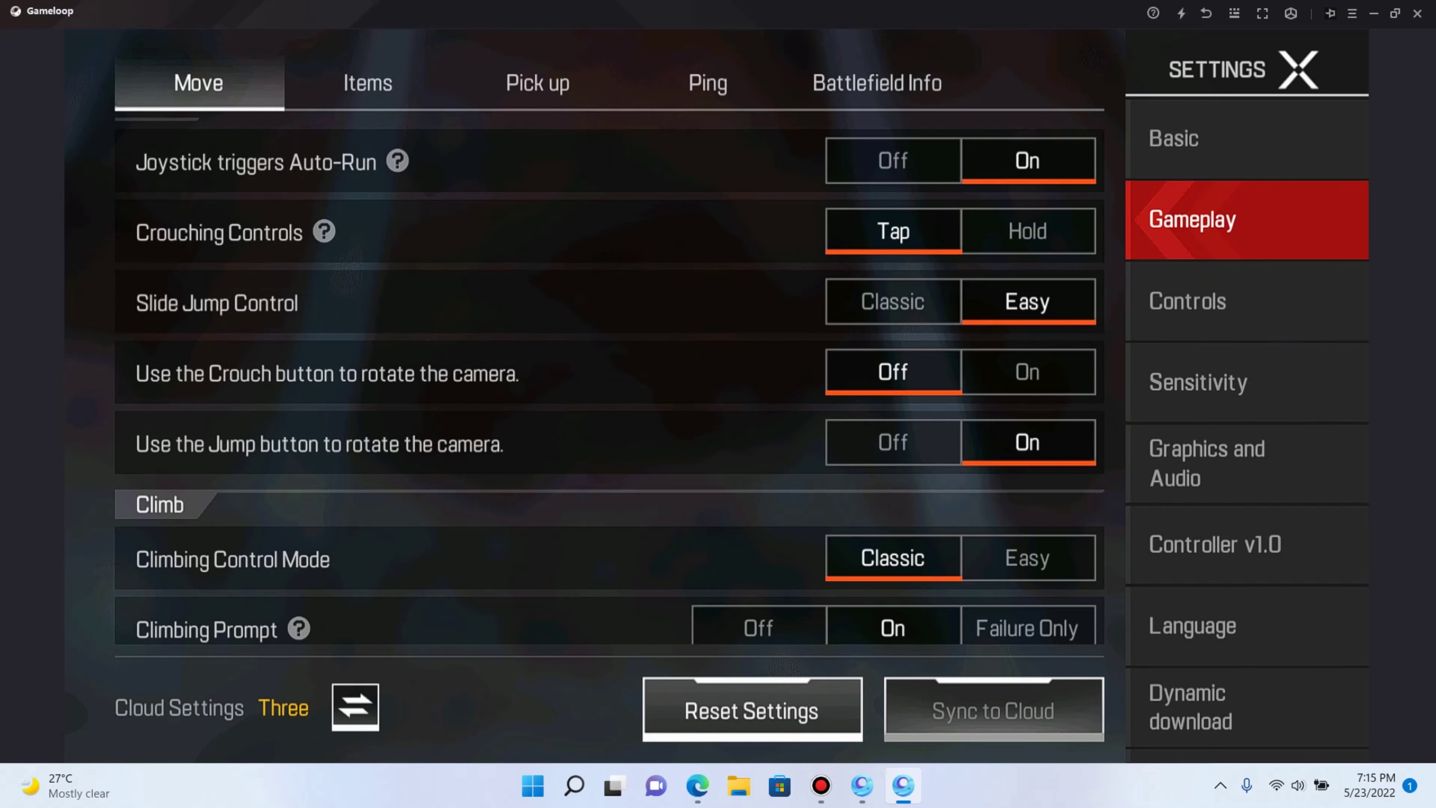
scroll(609, 380, "down", 5)
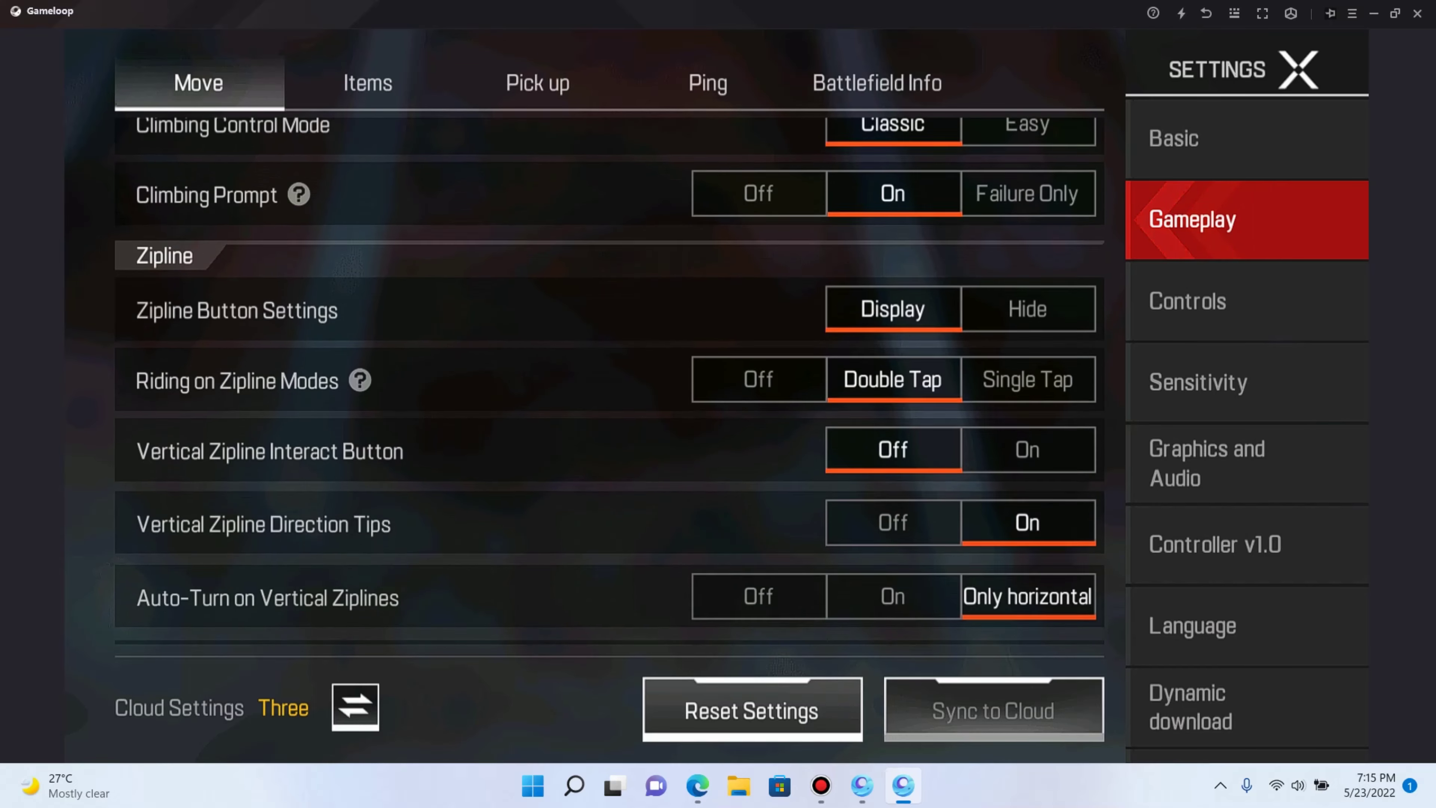
scroll(609, 379, "up", 5)
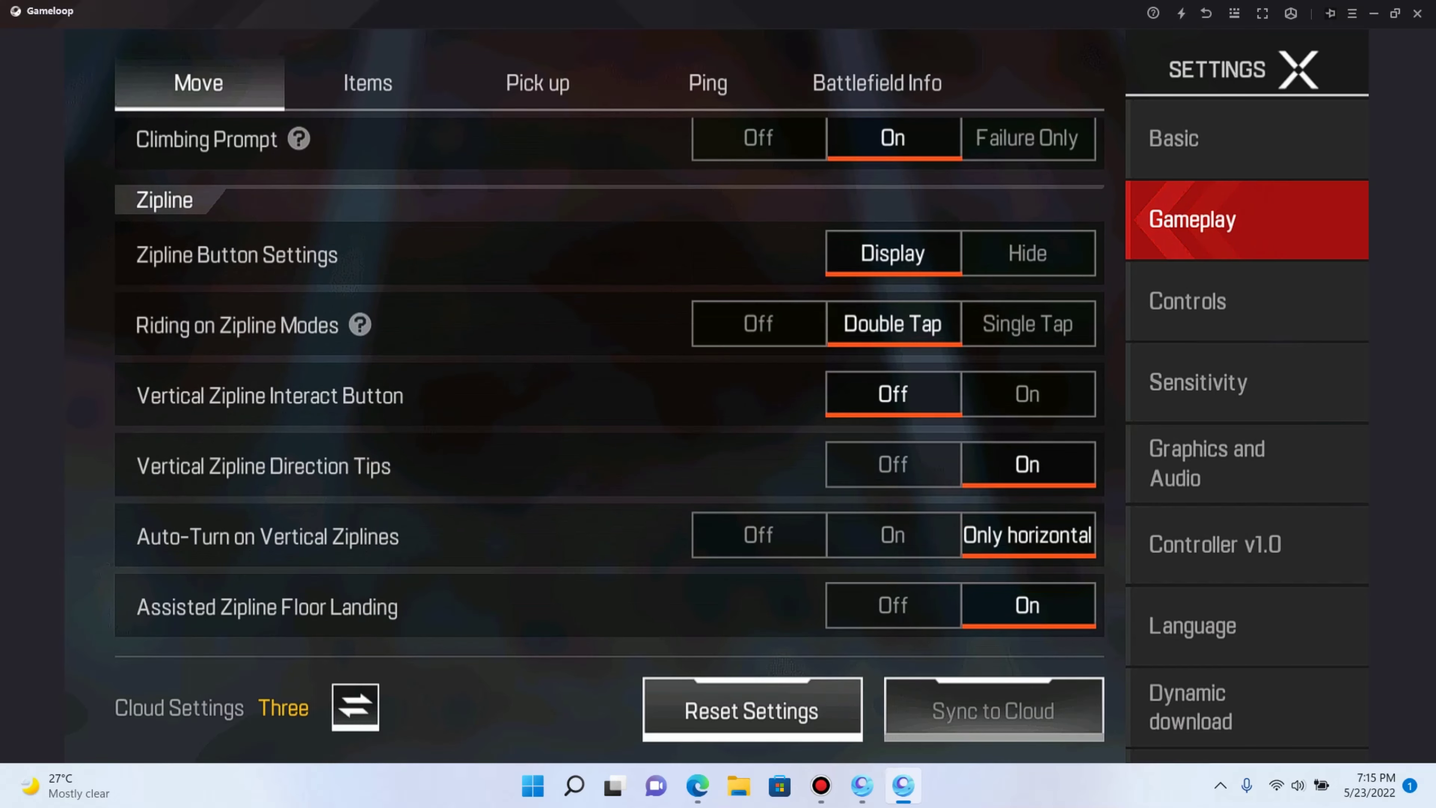
scroll(609, 379, "down", 3)
left_click(1215, 463)
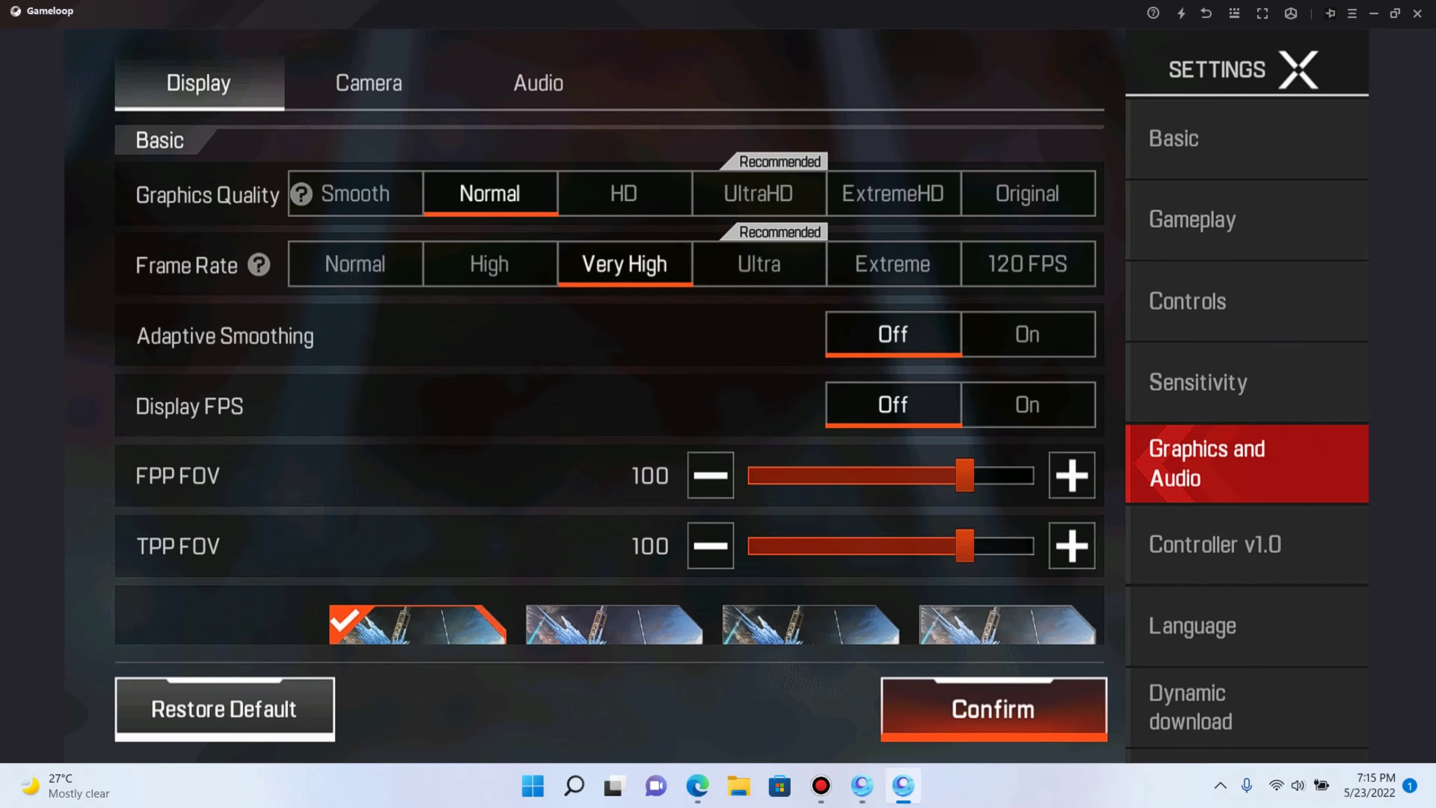
left_click(993, 708)
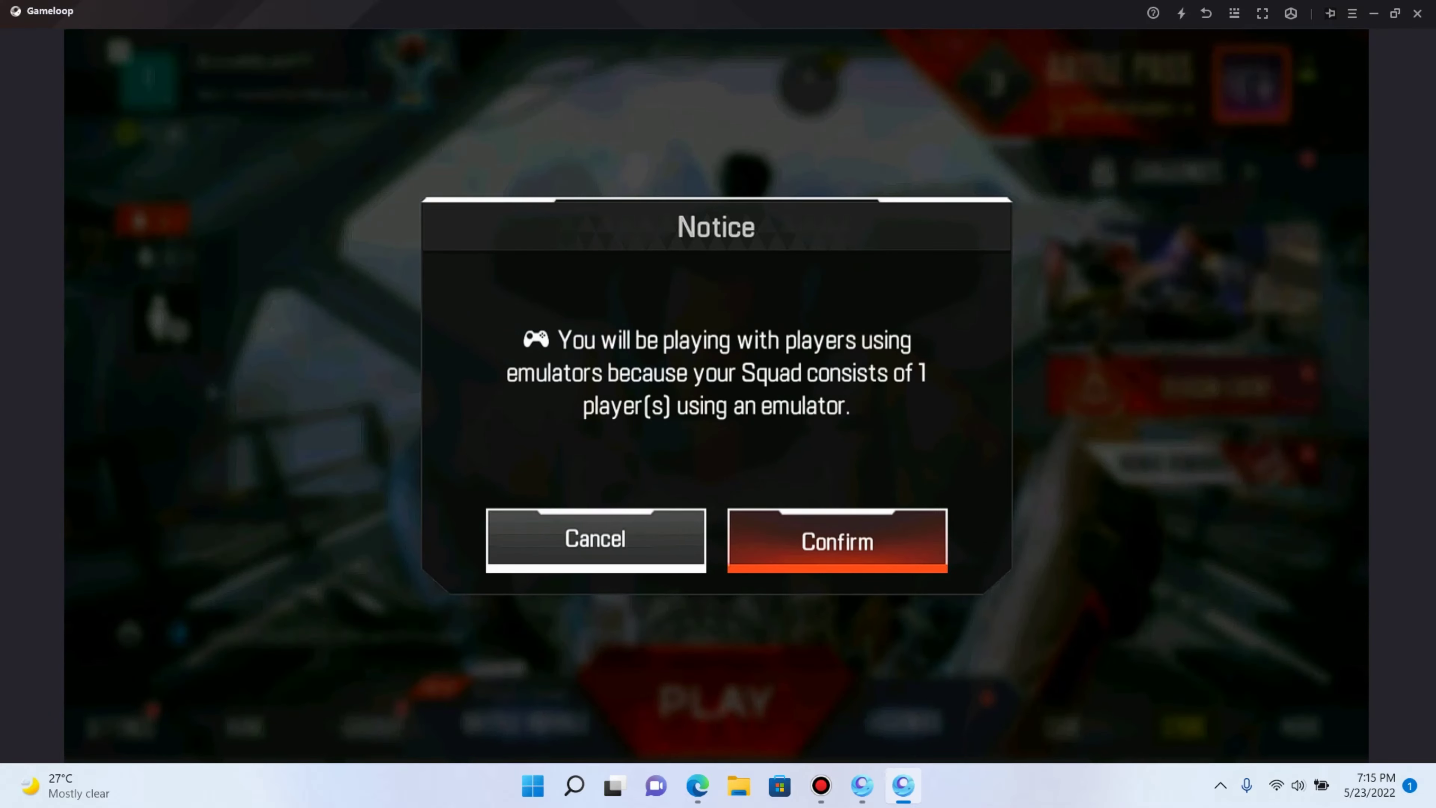
Queue for a World's Edge Battle Royale match from the lobby with PLAY
left_click(836, 538)
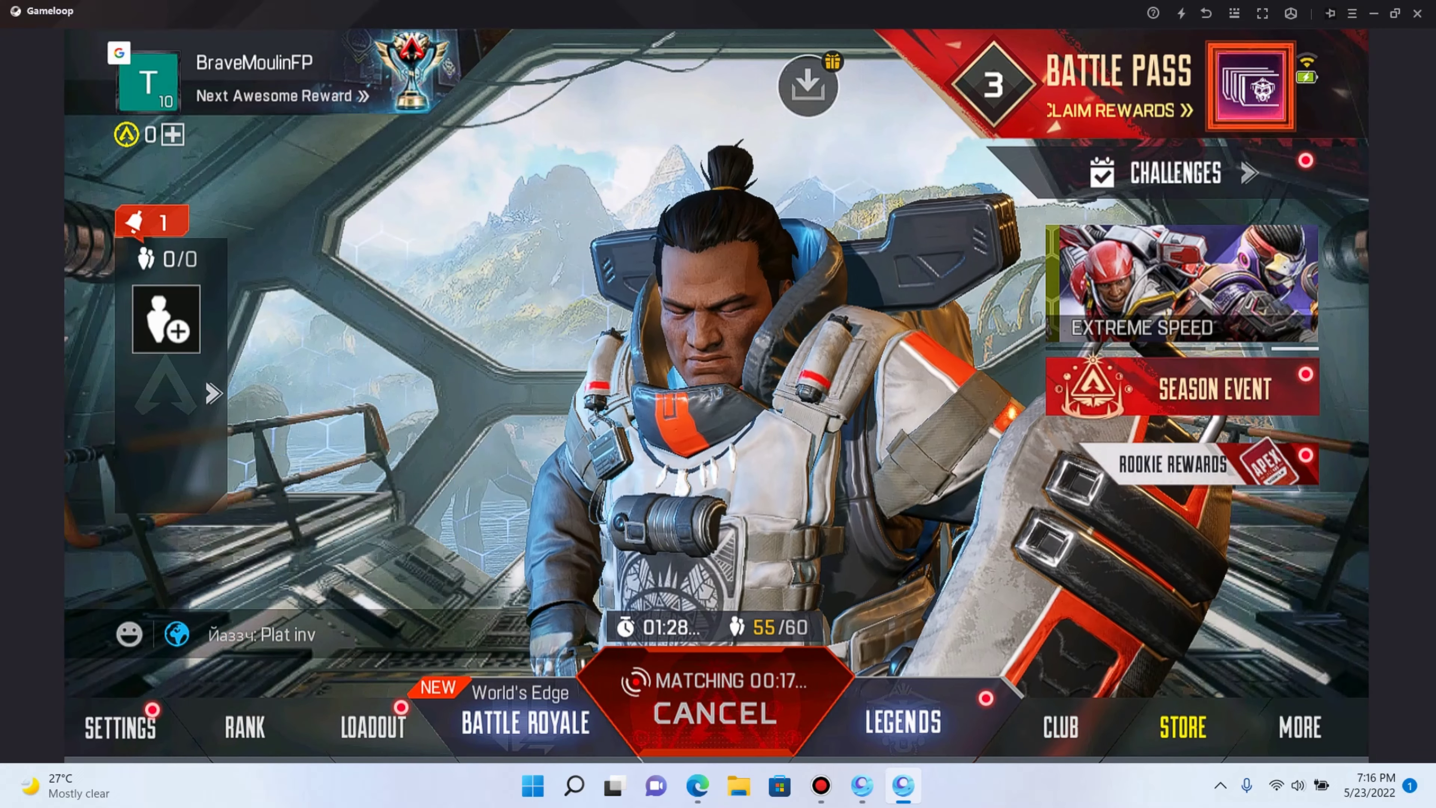
key("Escape")
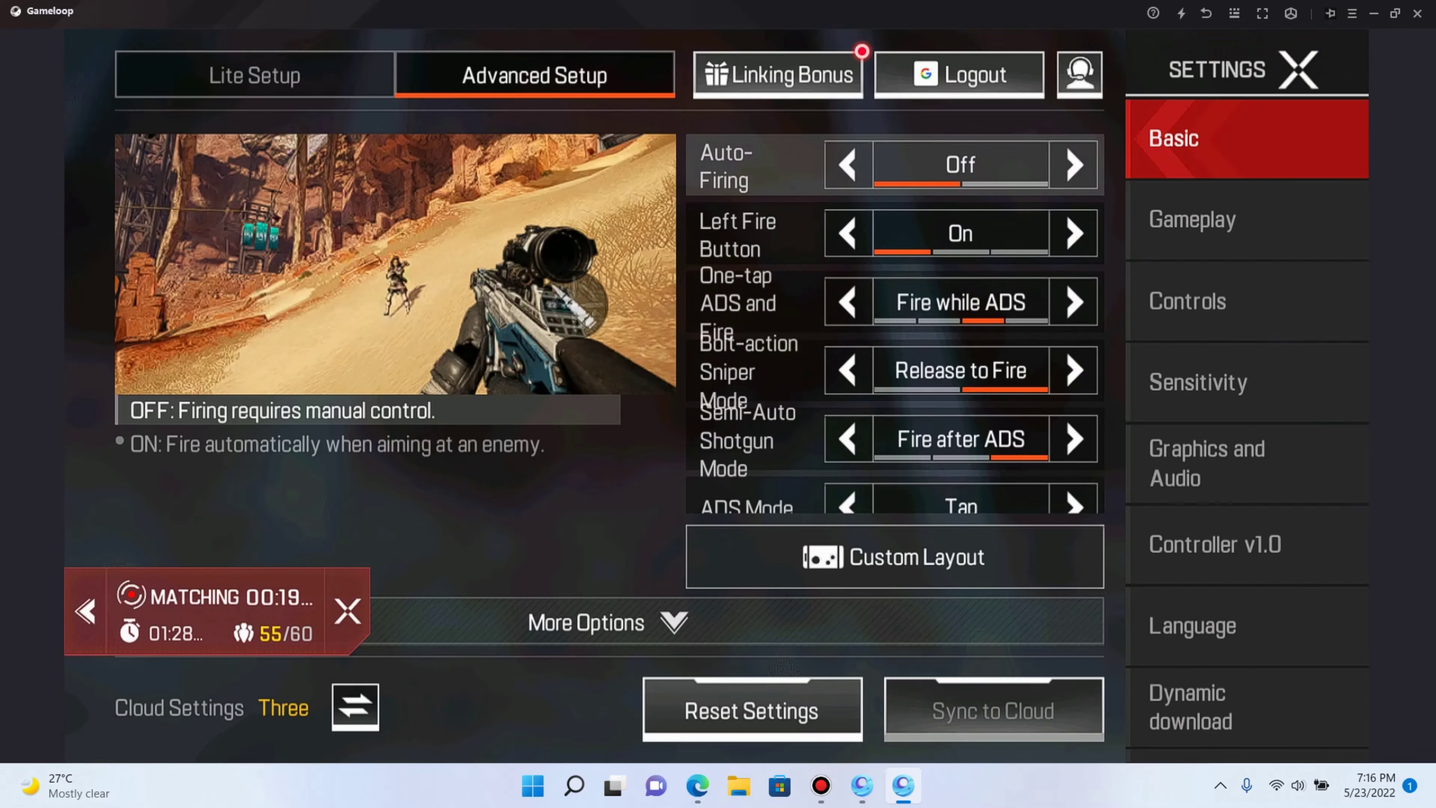
left_click(254, 75)
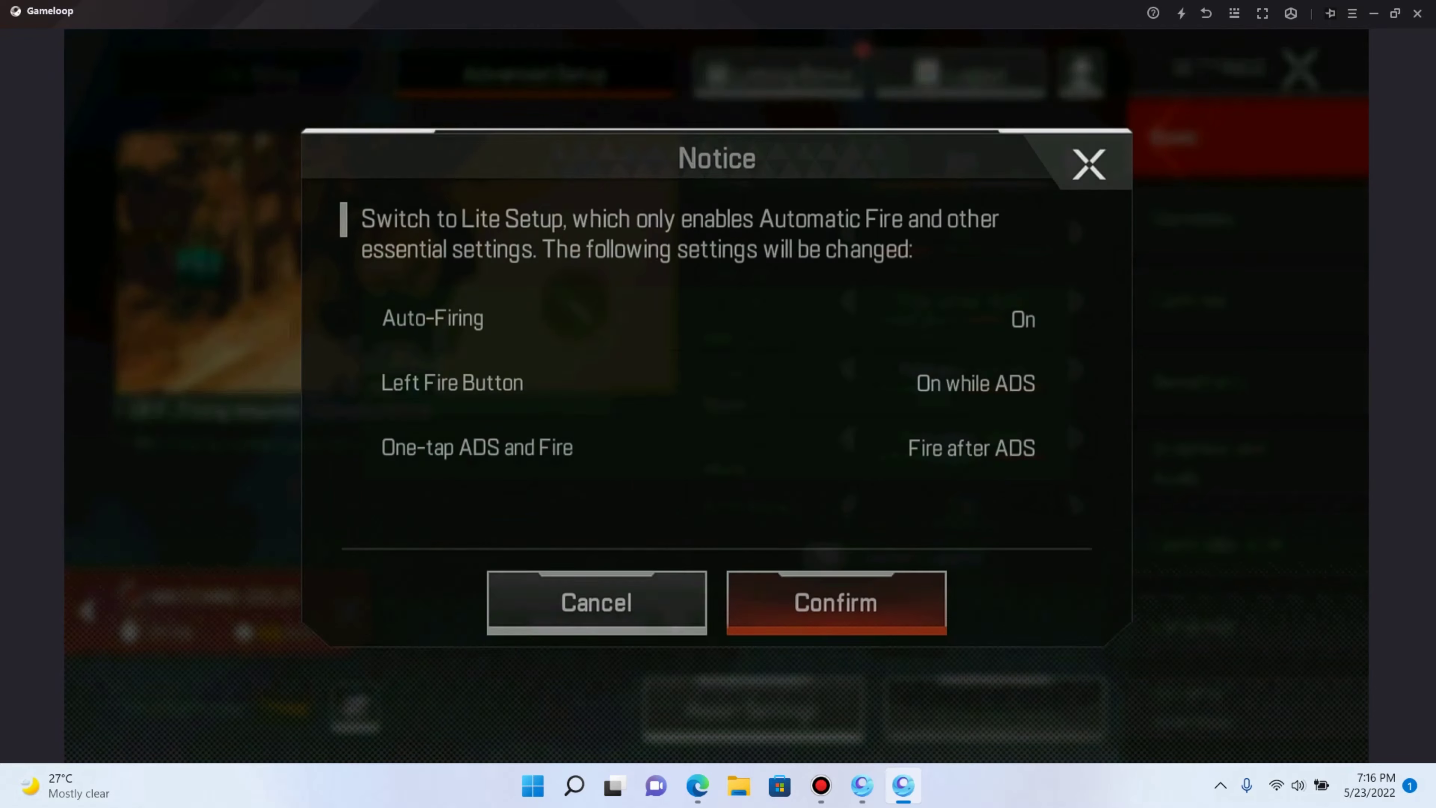
key("Escape")
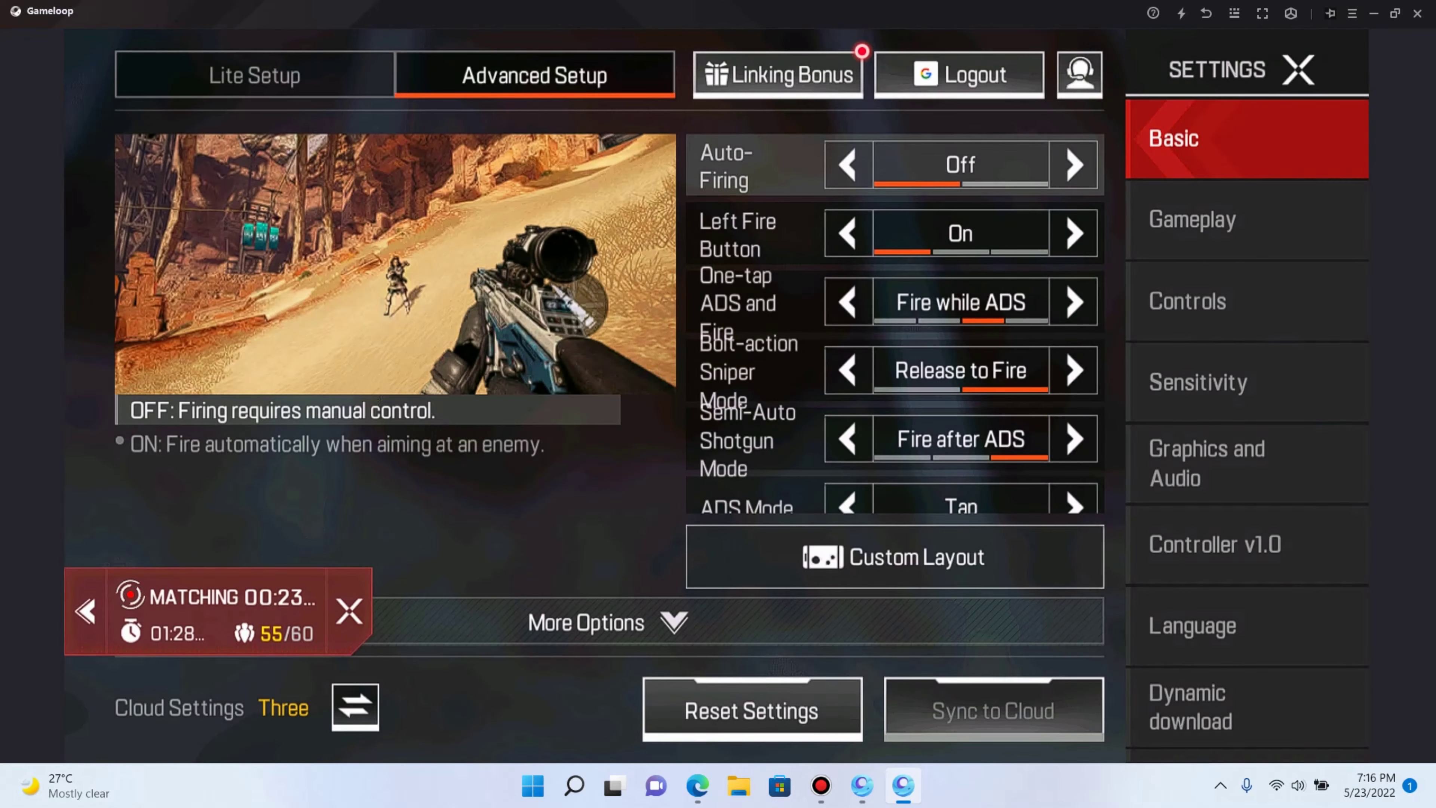
key("Escape")
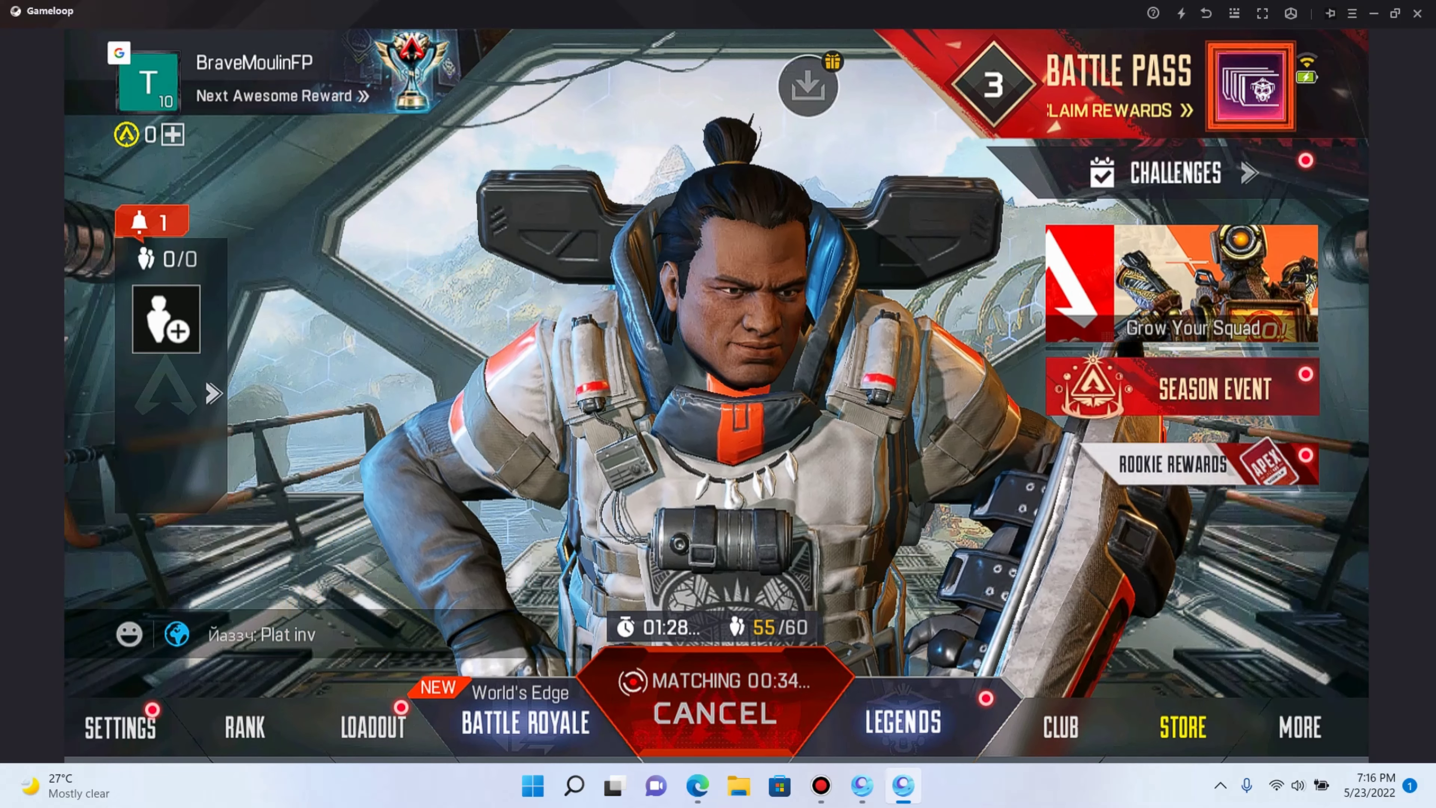
left_click(1119, 85)
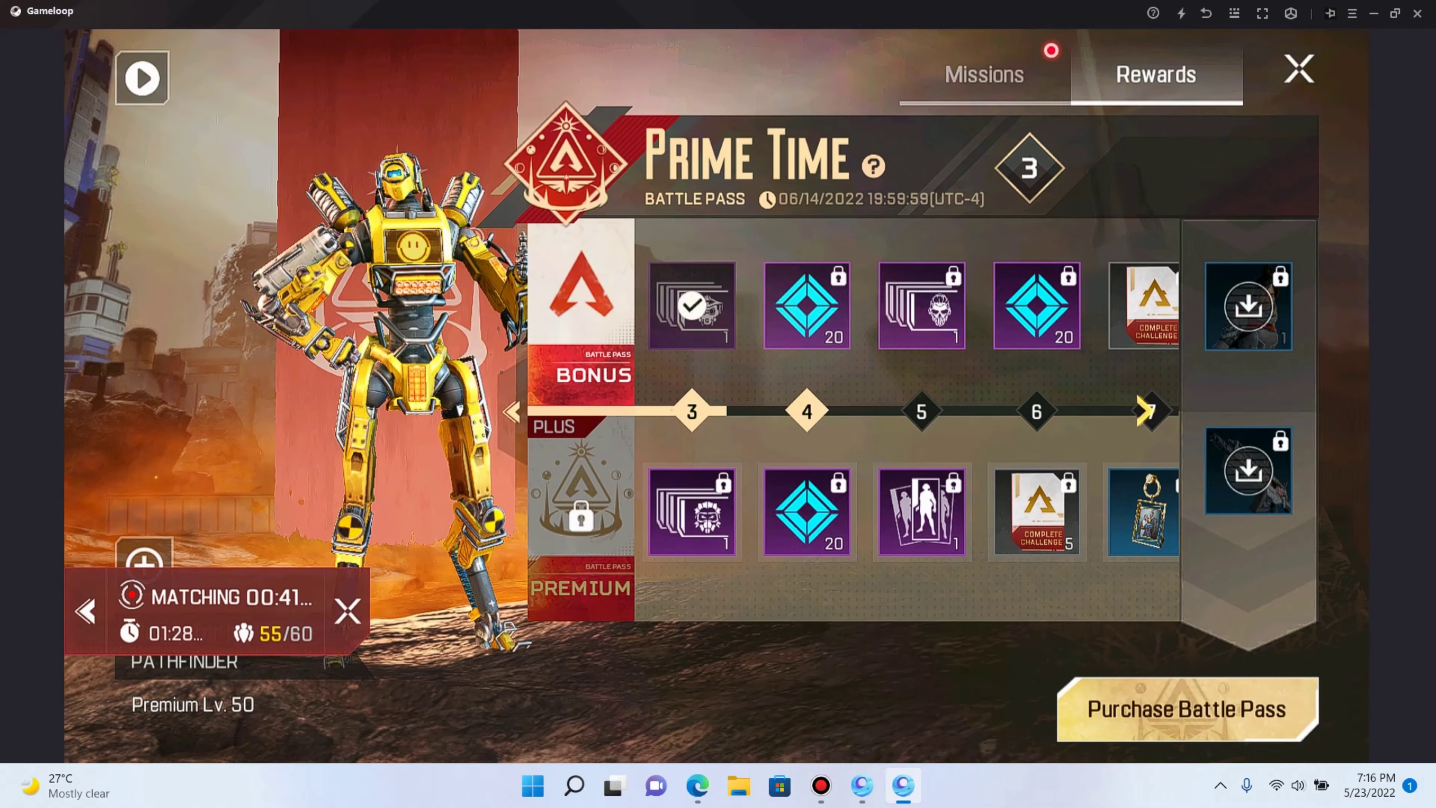
key("Escape")
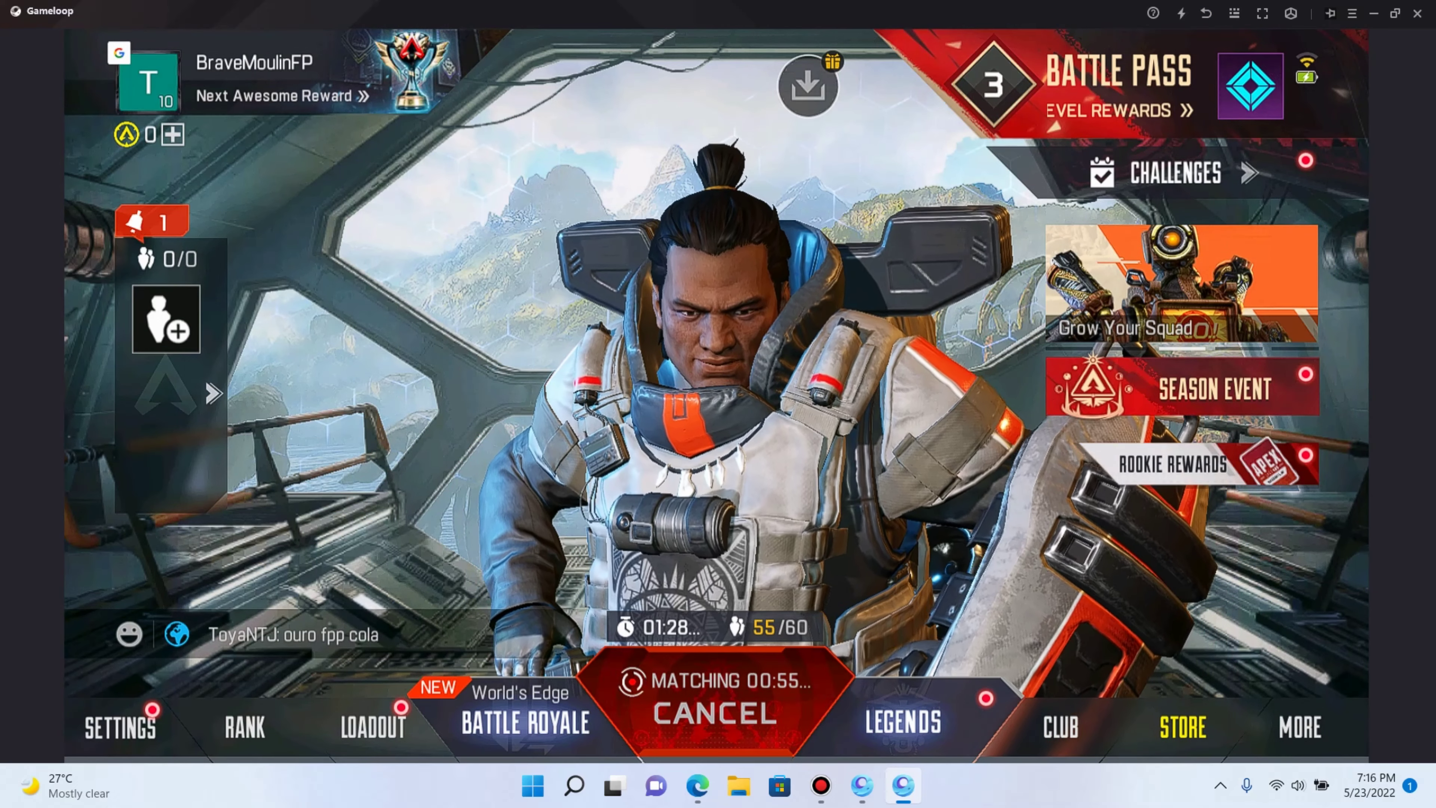
Drop into the loaded Battle Royale match and fight alongside the squad
left_click(821, 784)
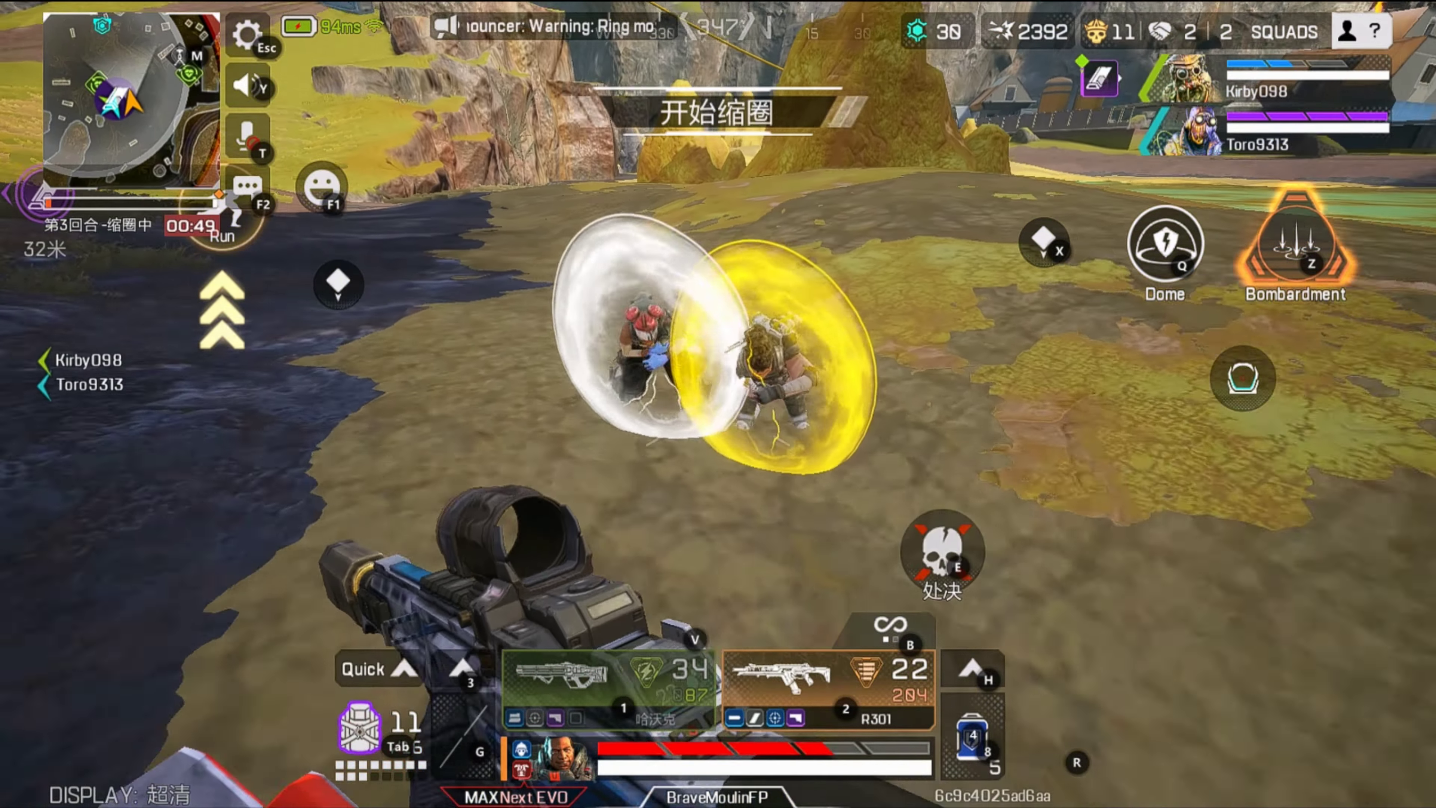
Execute finishers on downed enemies and loot ammo from their death boxes
key("f")
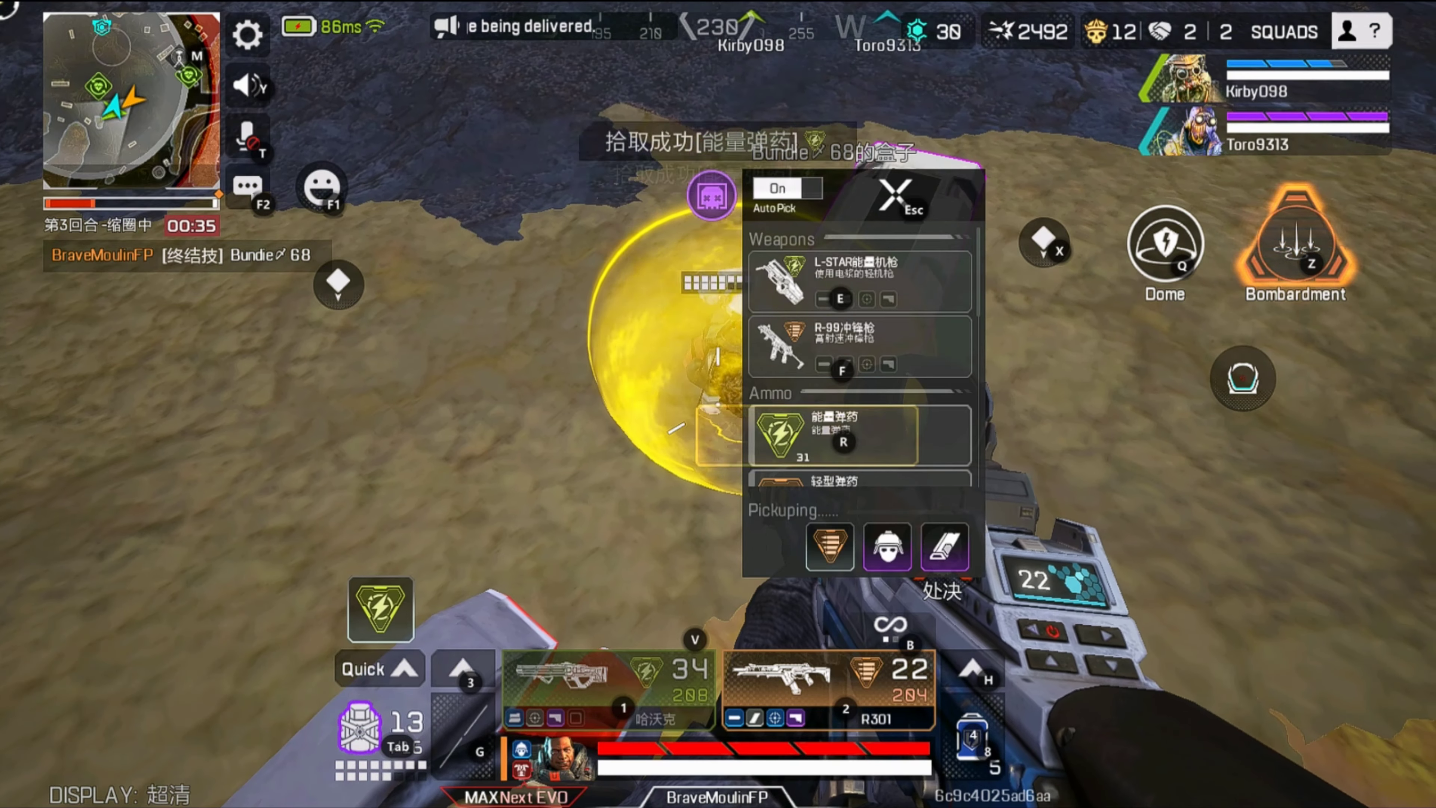
key("Escape")
key("x")
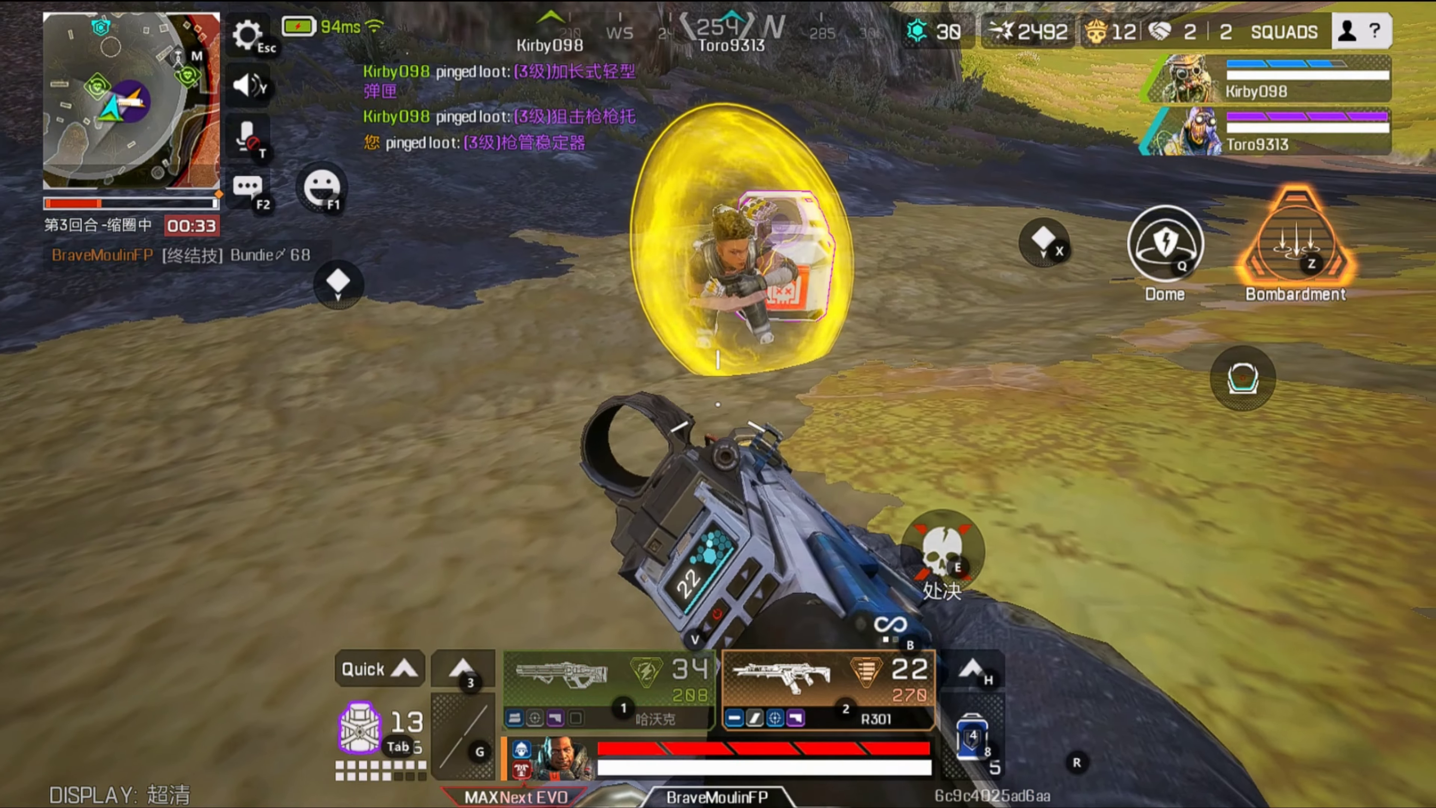
key("e")
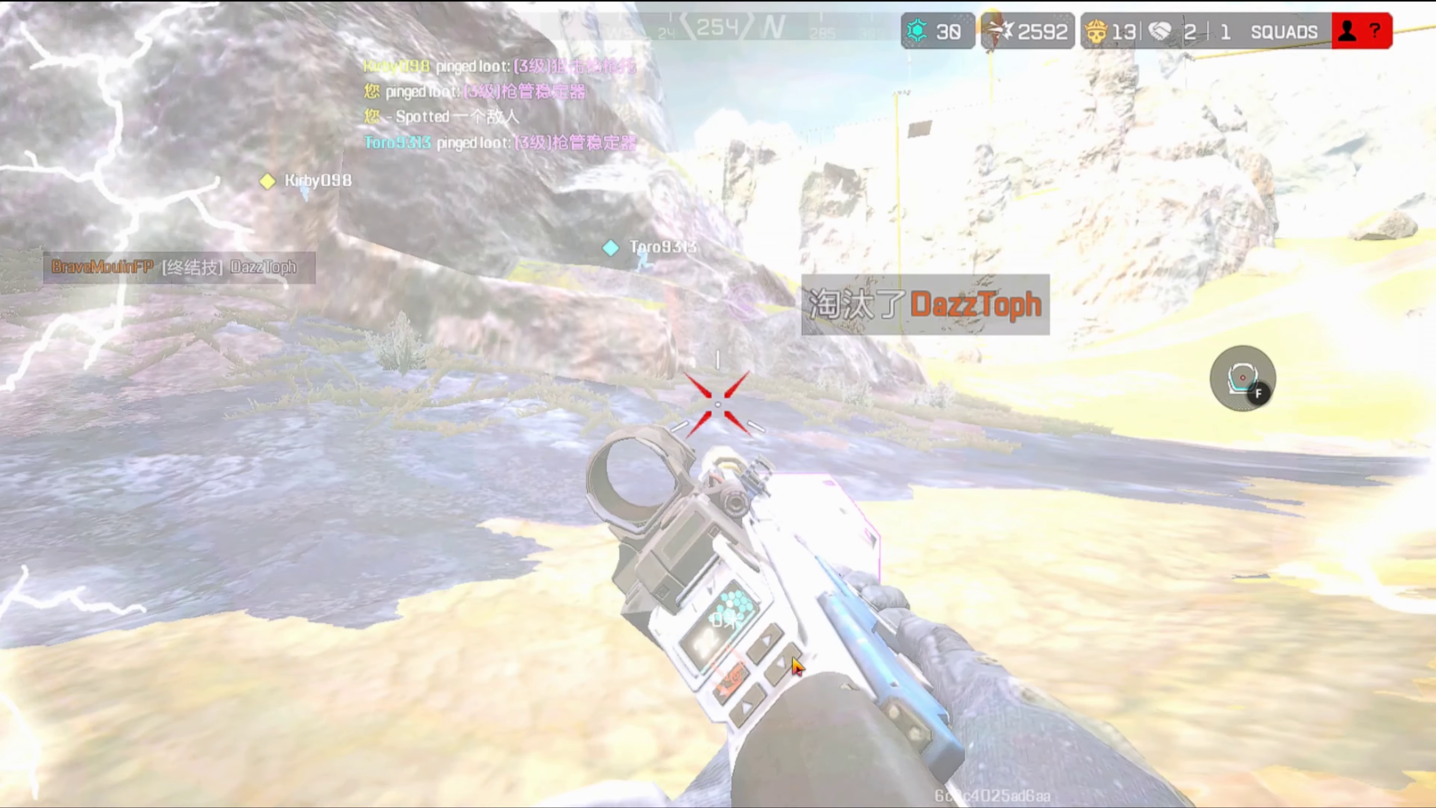
key("f")
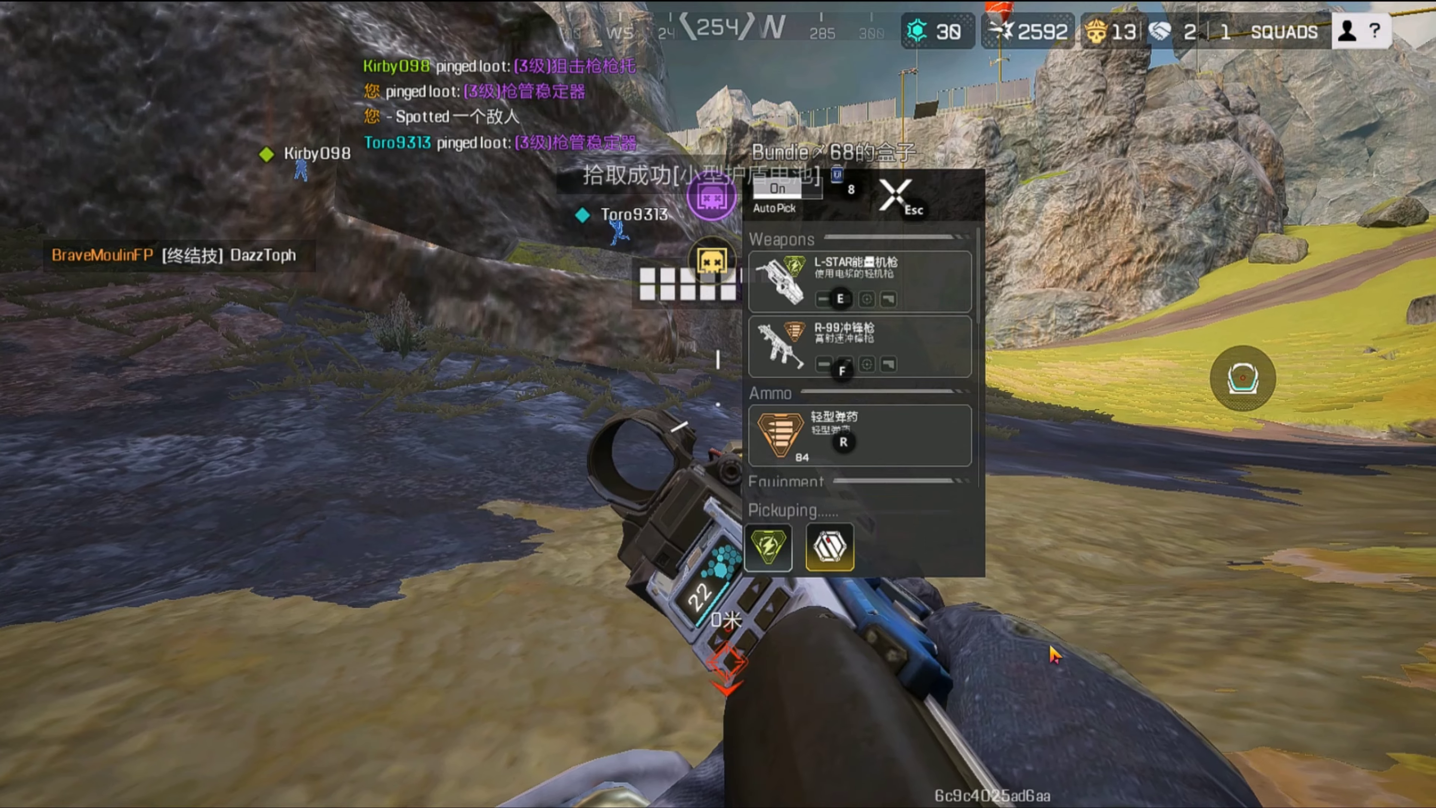